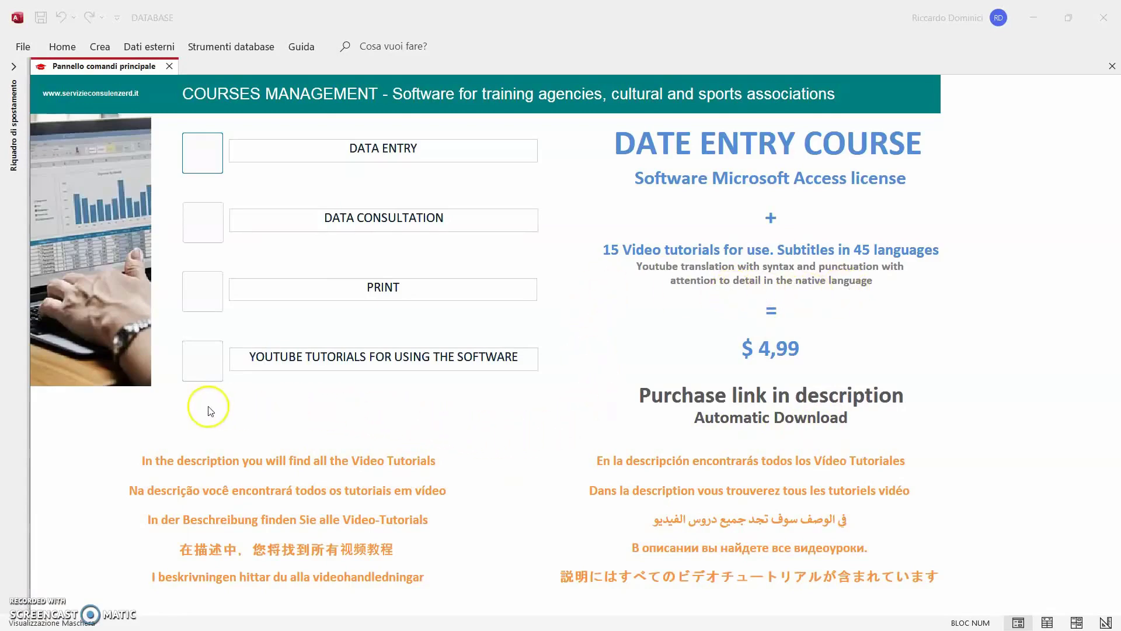
Show the list of all database objects, look through the tables, and hide the list again.
left_click_drag(30, 410, 196, 412)
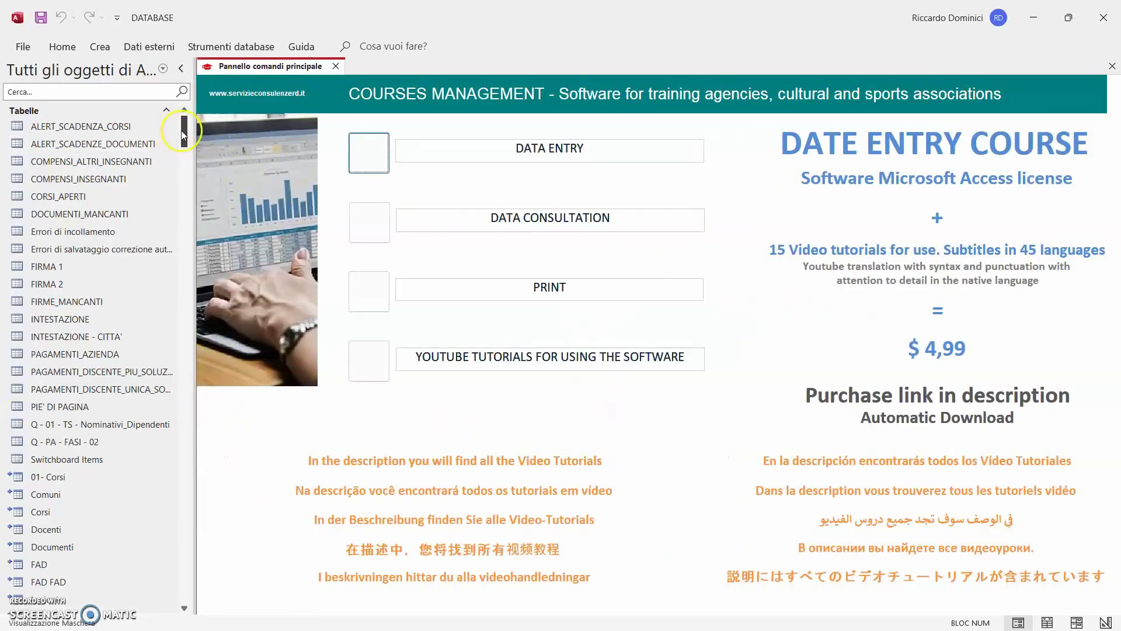
left_click_drag(184, 131, 188, 108)
left_click(181, 68)
Check the protection settings of the database's Visual Basic project, and return to the main switchboard.
left_click(232, 59)
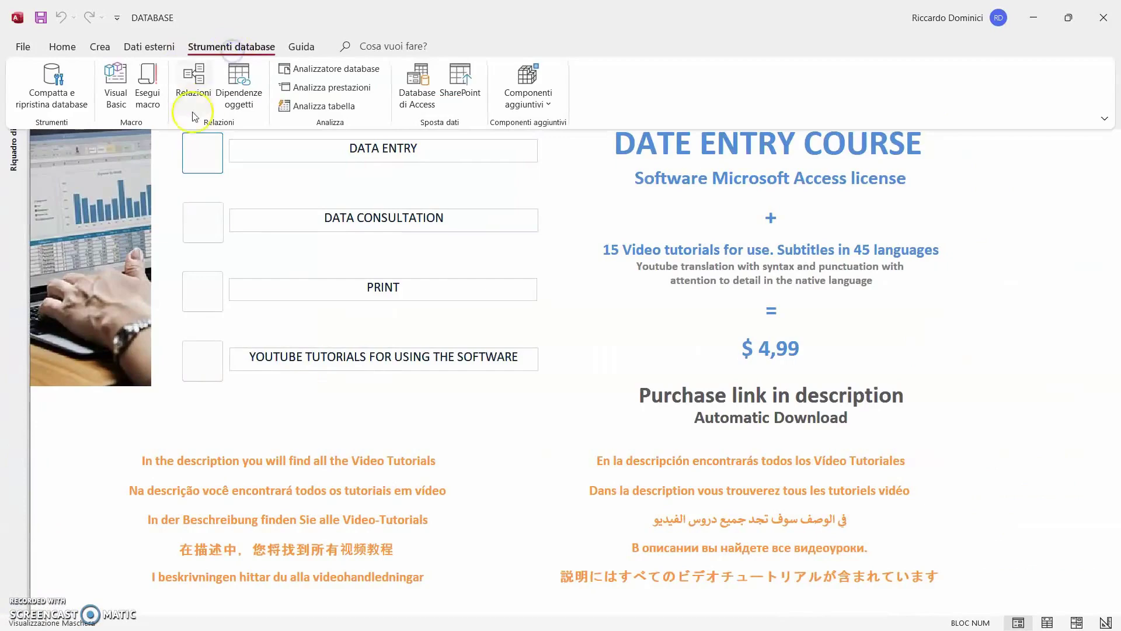
left_click(114, 91)
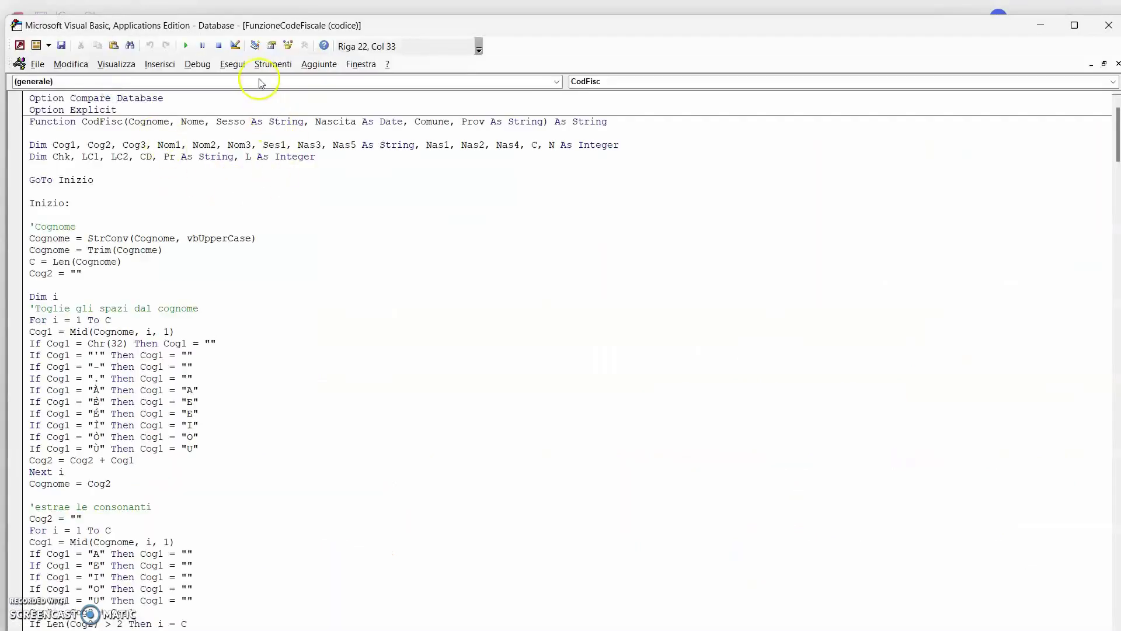
left_click(273, 63)
left_click(296, 129)
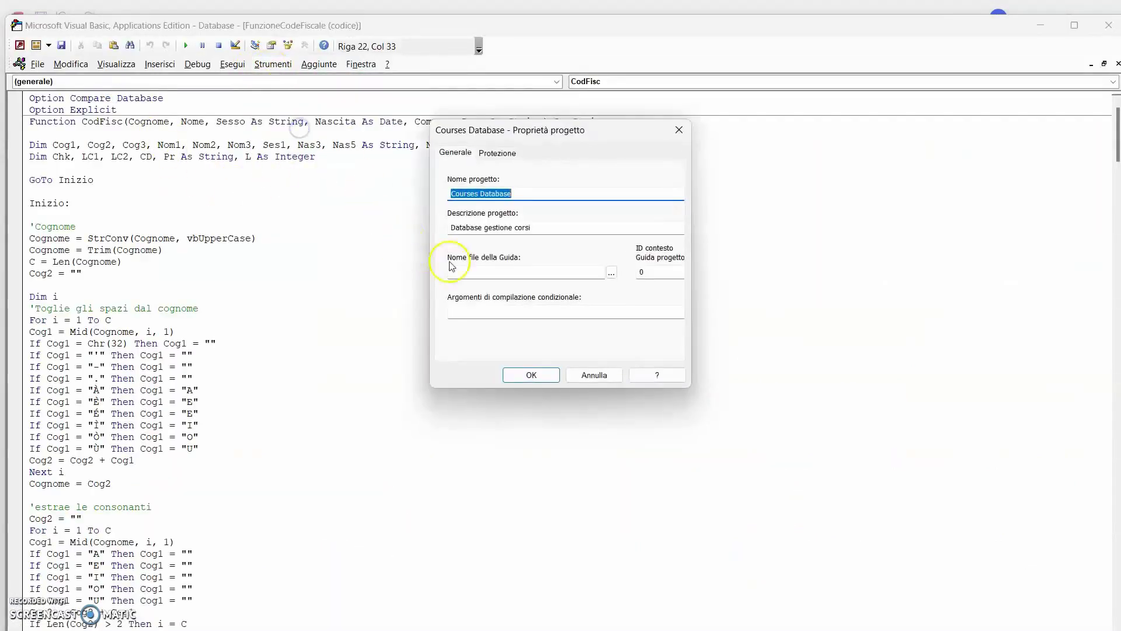
left_click(498, 153)
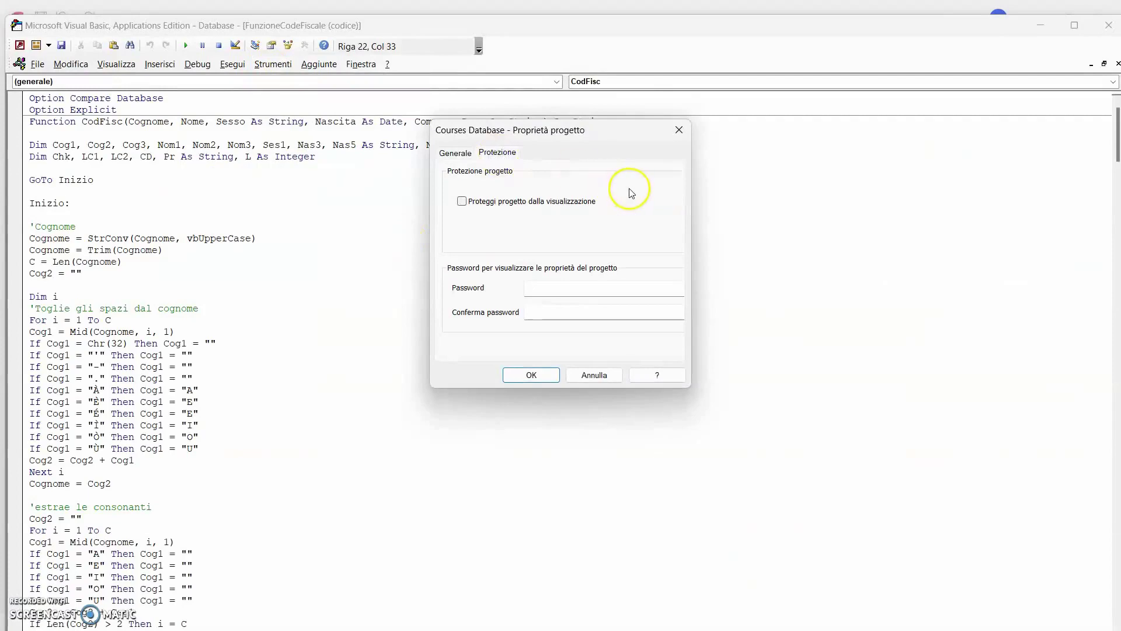
left_click(531, 375)
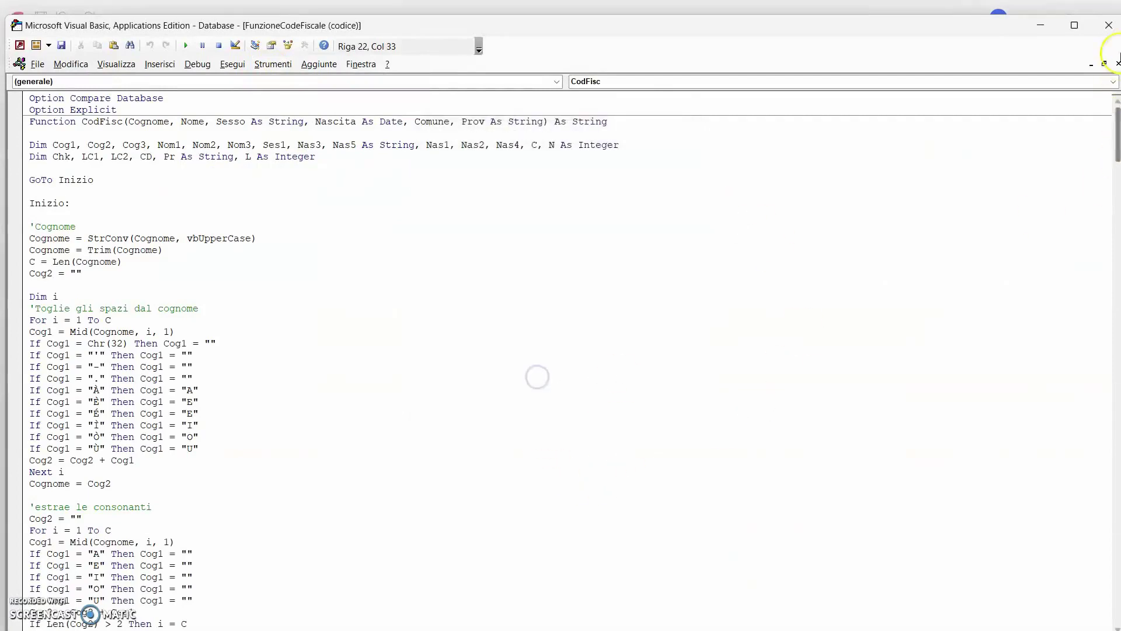
left_click(1108, 25)
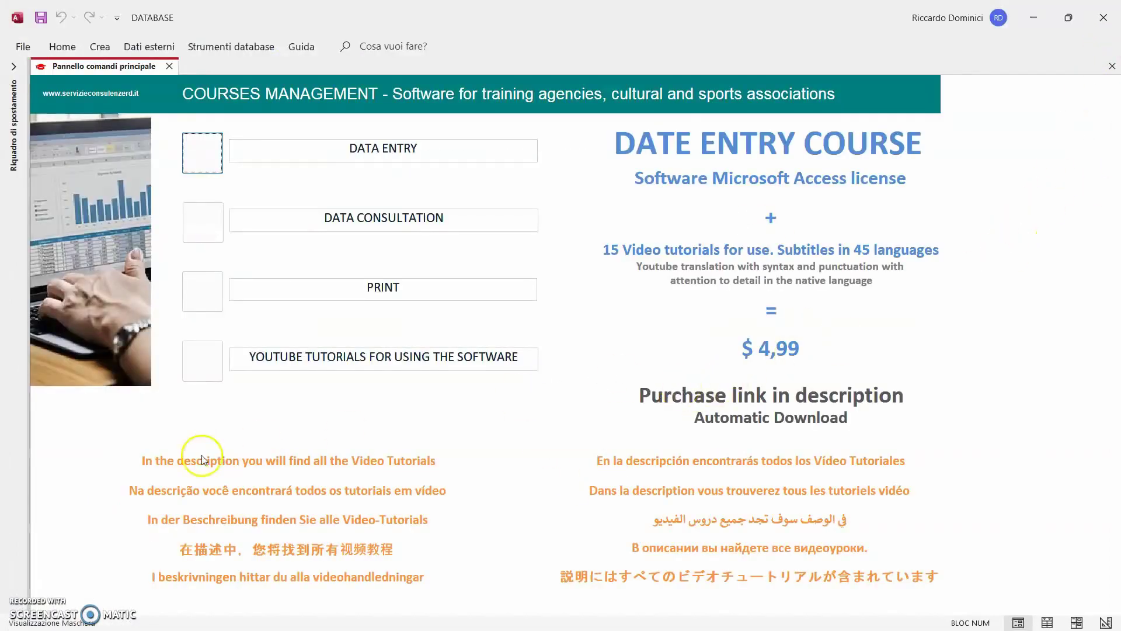
Open the YouTube tutorial on entry of course type and payment methods, review its subtitle languages, and return to the main switchboard.
left_click(202, 363)
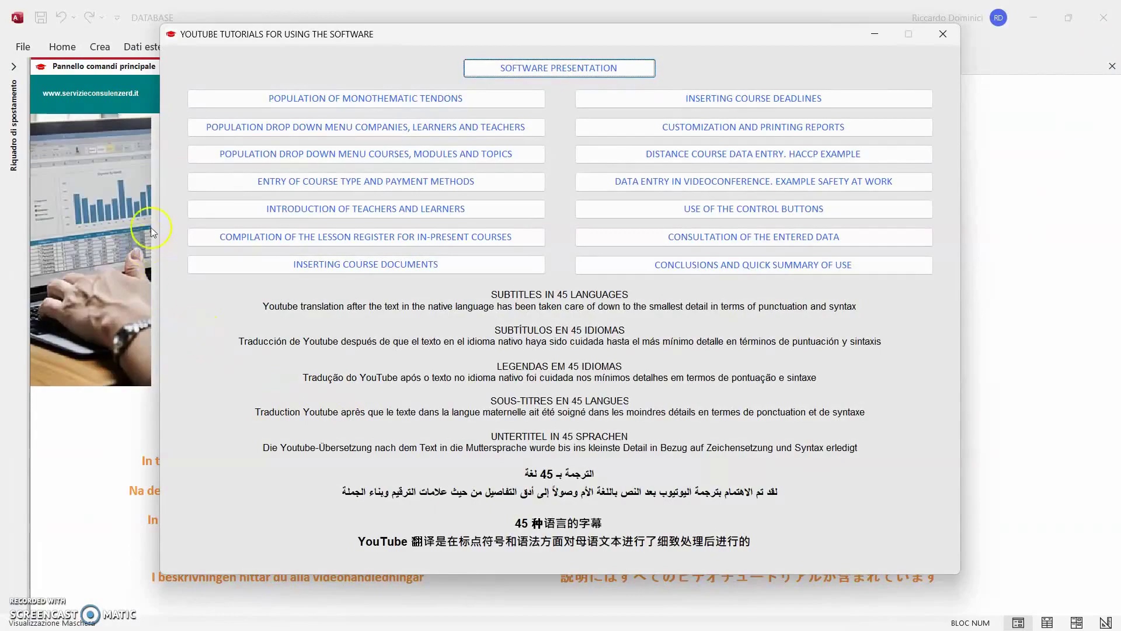
left_click(229, 181)
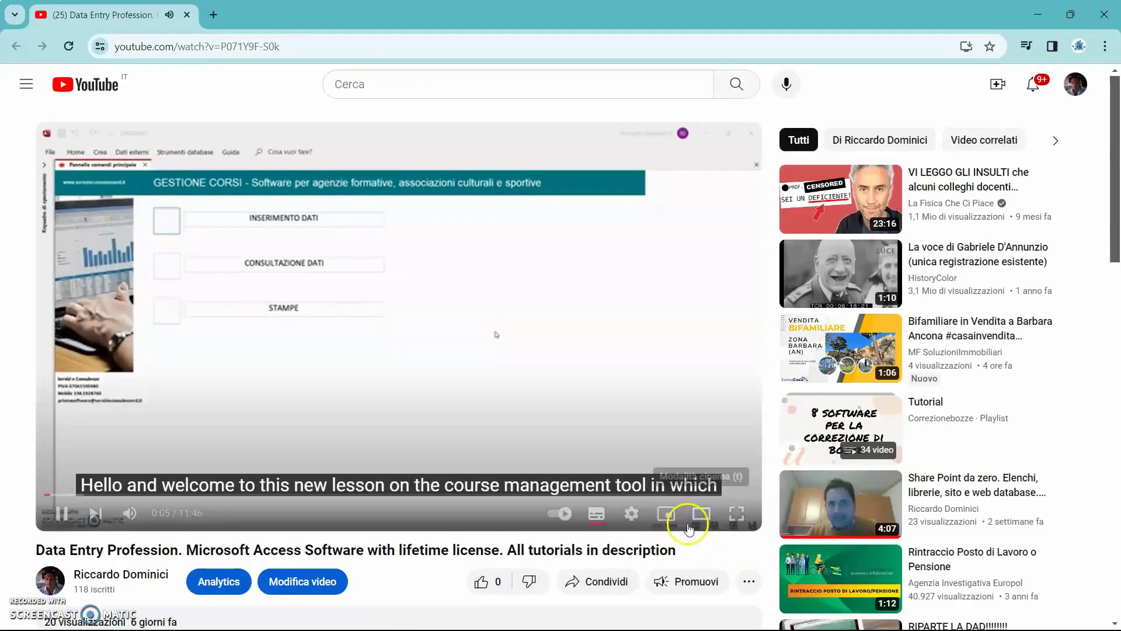
left_click(630, 513)
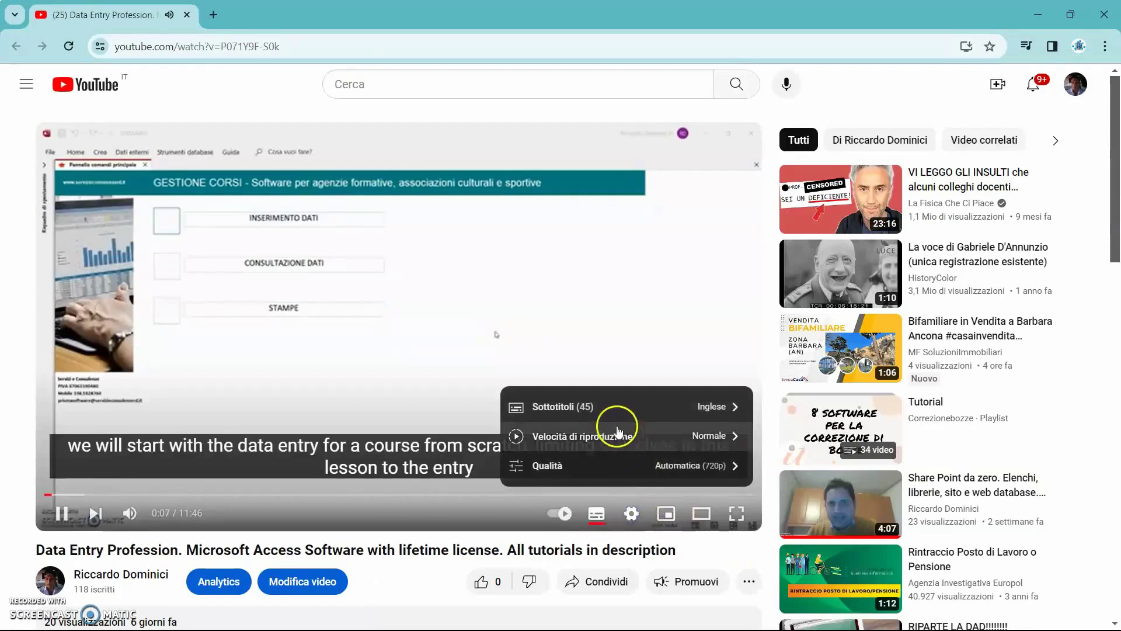
left_click(613, 407)
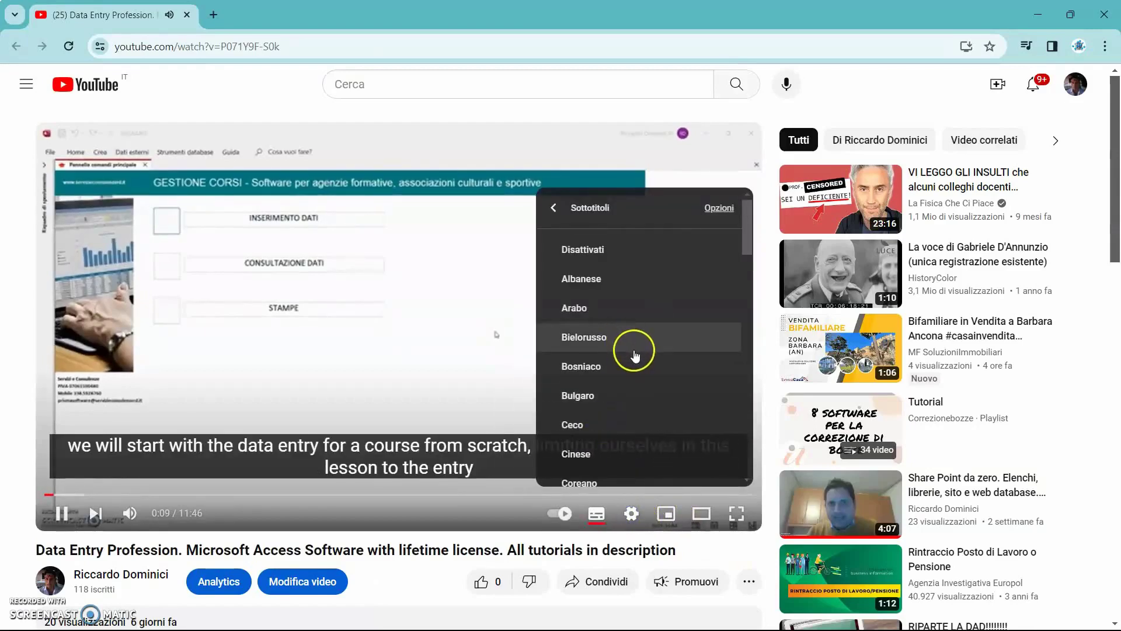
scroll(636, 356, "down", 6)
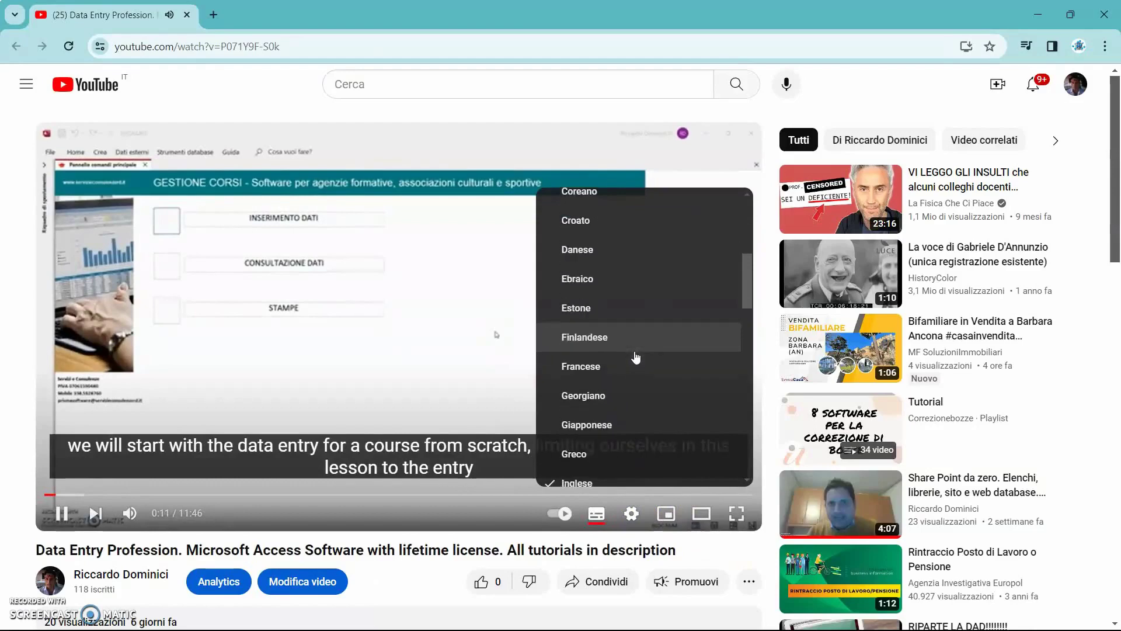
scroll(636, 356, "down", 5)
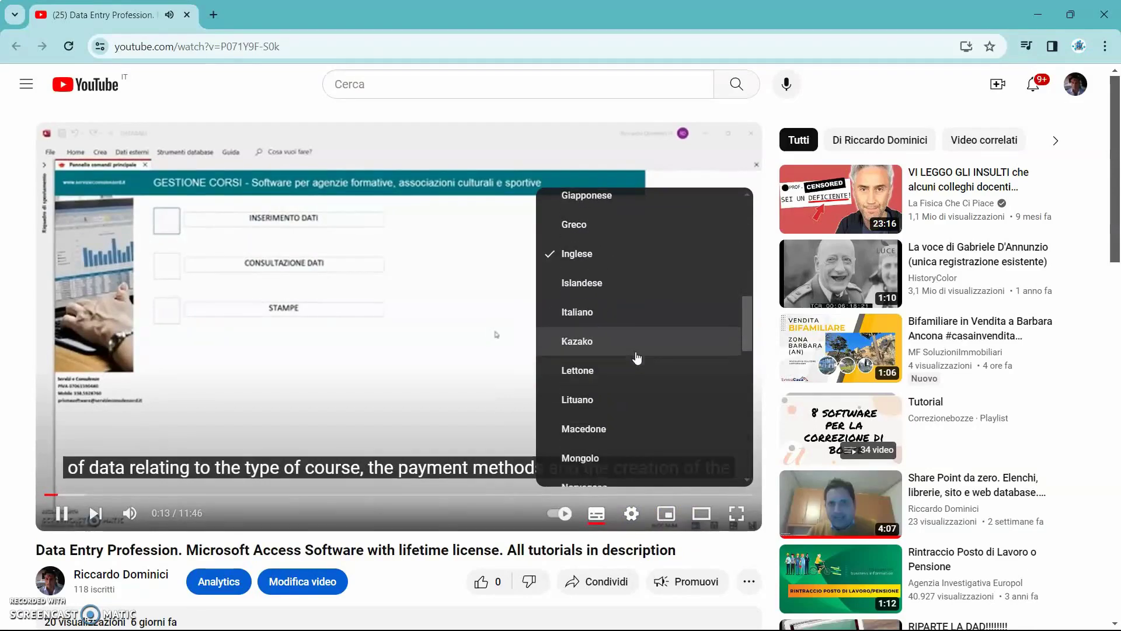
scroll(636, 358, "down", 5)
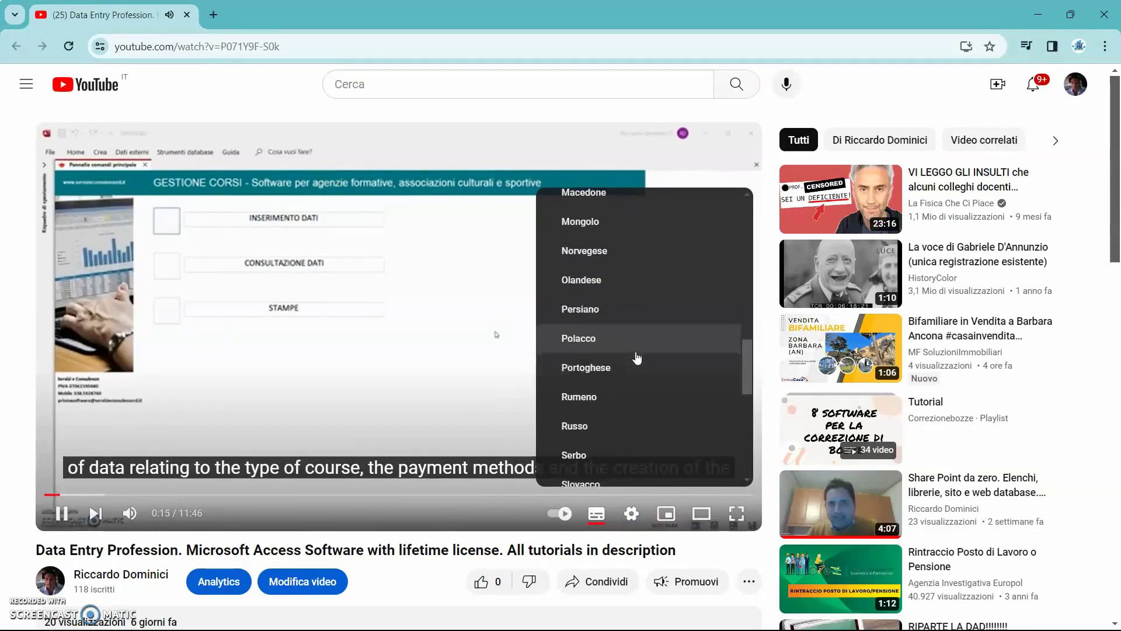
scroll(638, 358, "down", 2)
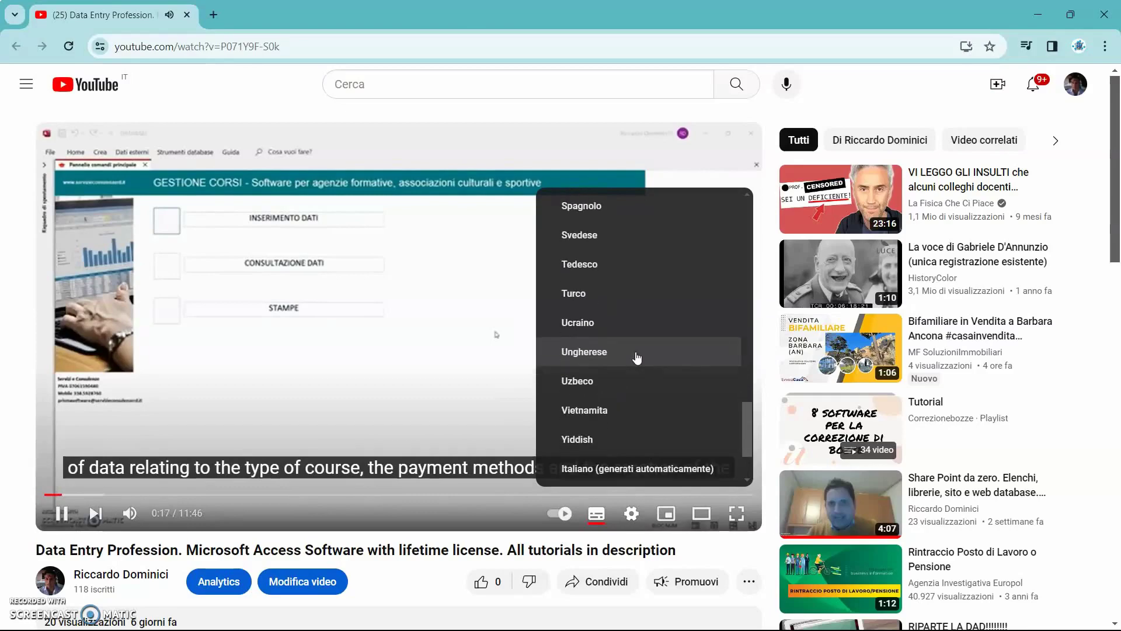
scroll(636, 358, "down", 1)
left_click(491, 399)
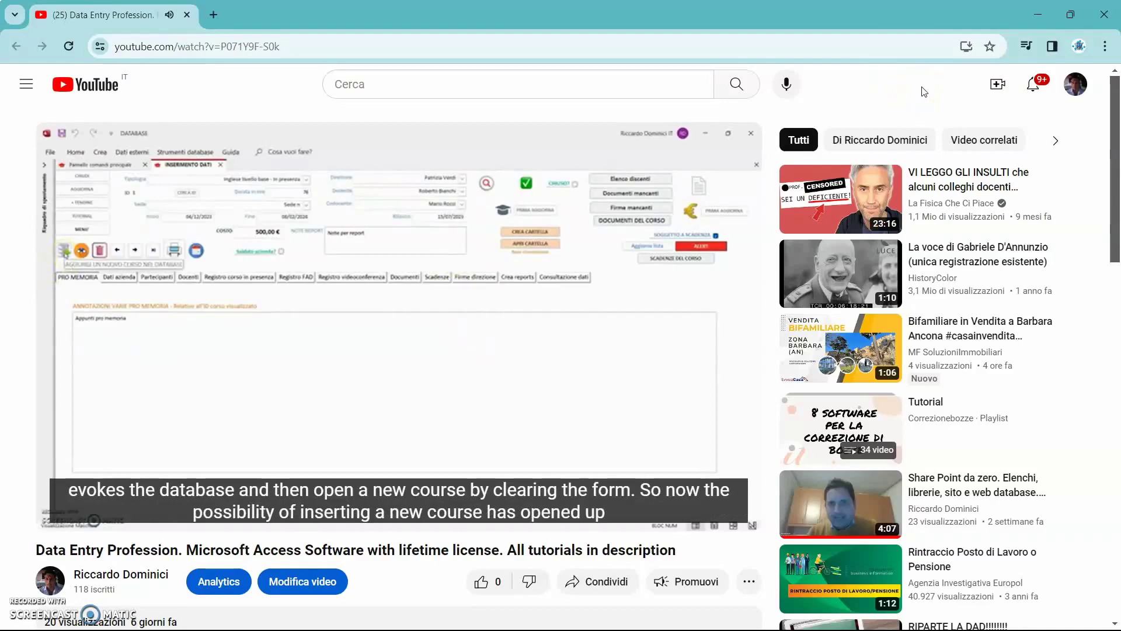
left_click(1107, 18)
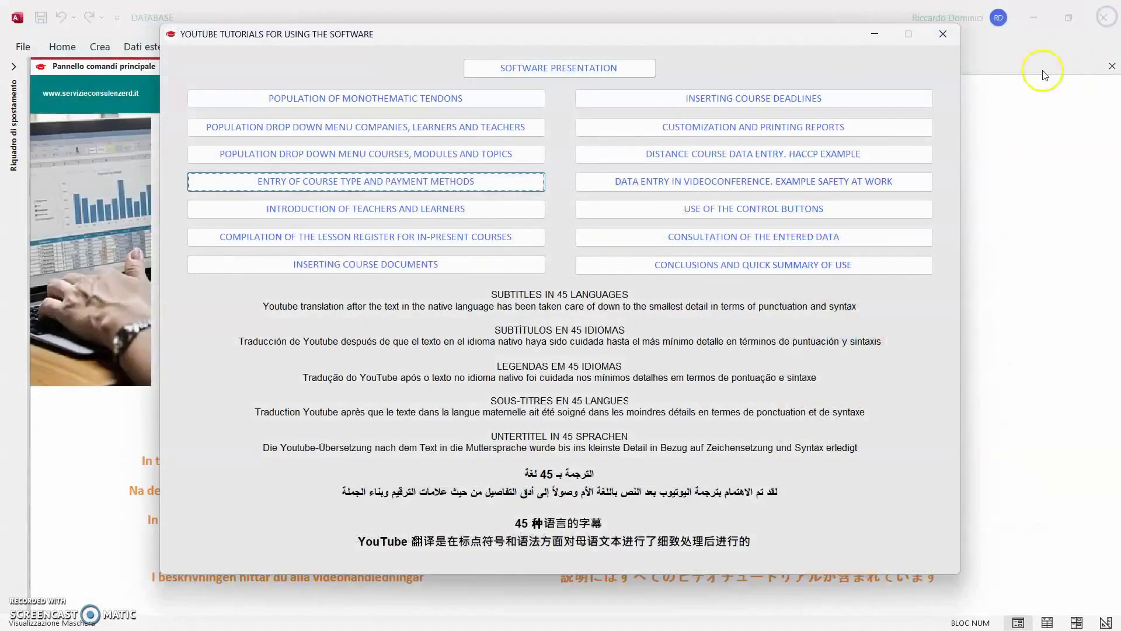
left_click(943, 34)
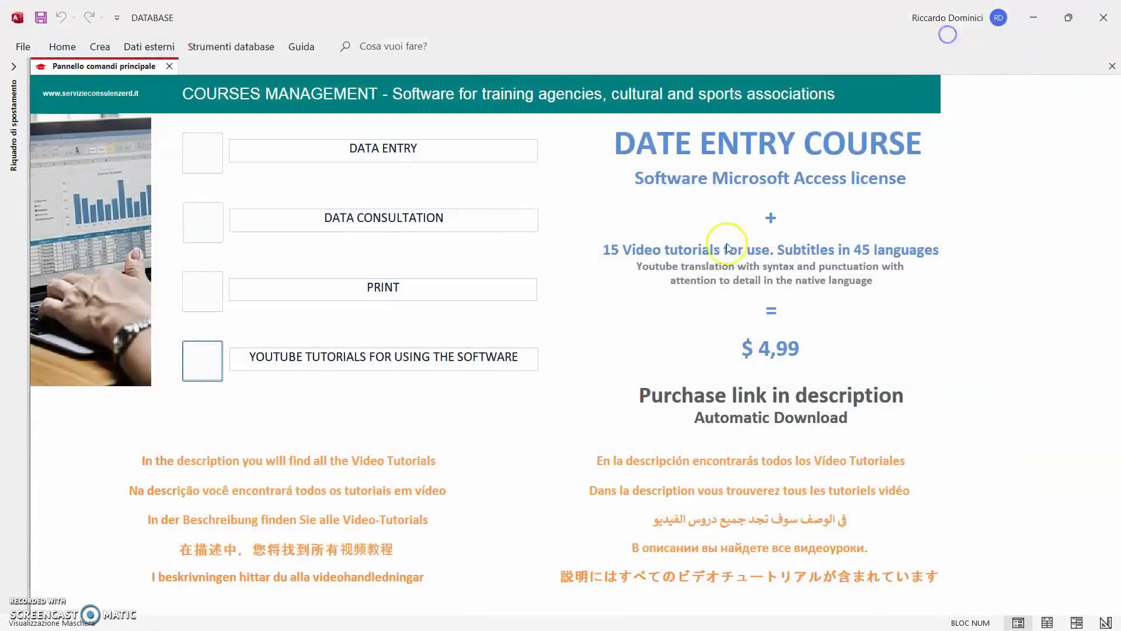
Open the data entry form and read the edit.txt note about changing the currency.
left_click(196, 152)
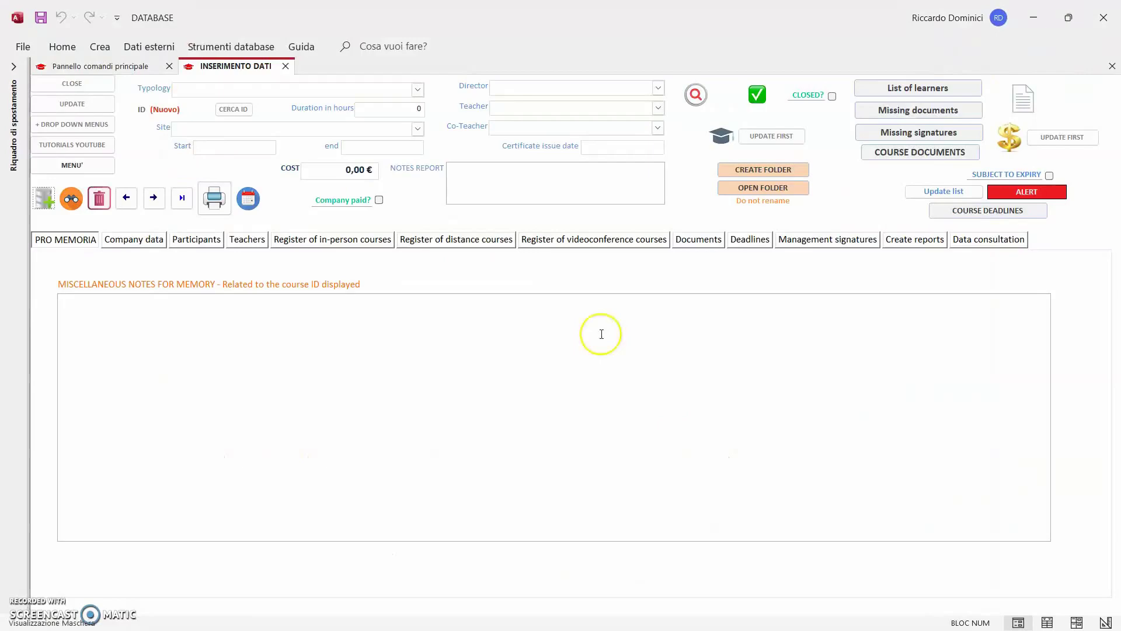
left_click(883, 617)
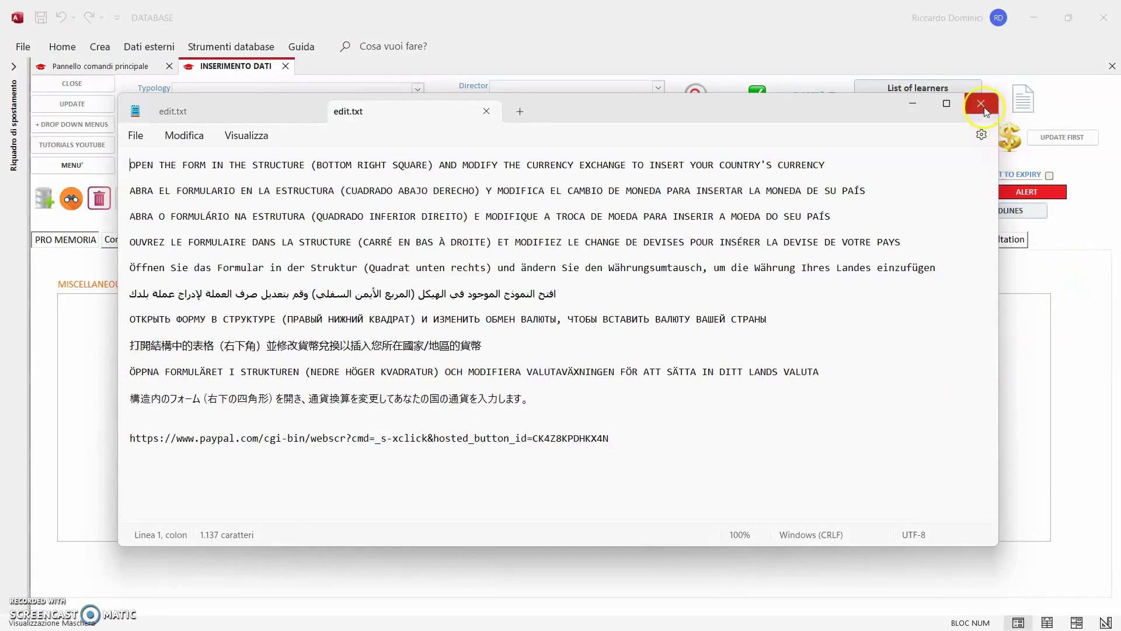
left_click(969, 108)
Examine the company data and participants sections of the course form, including the additional data form for HACCP courses.
left_click(133, 240)
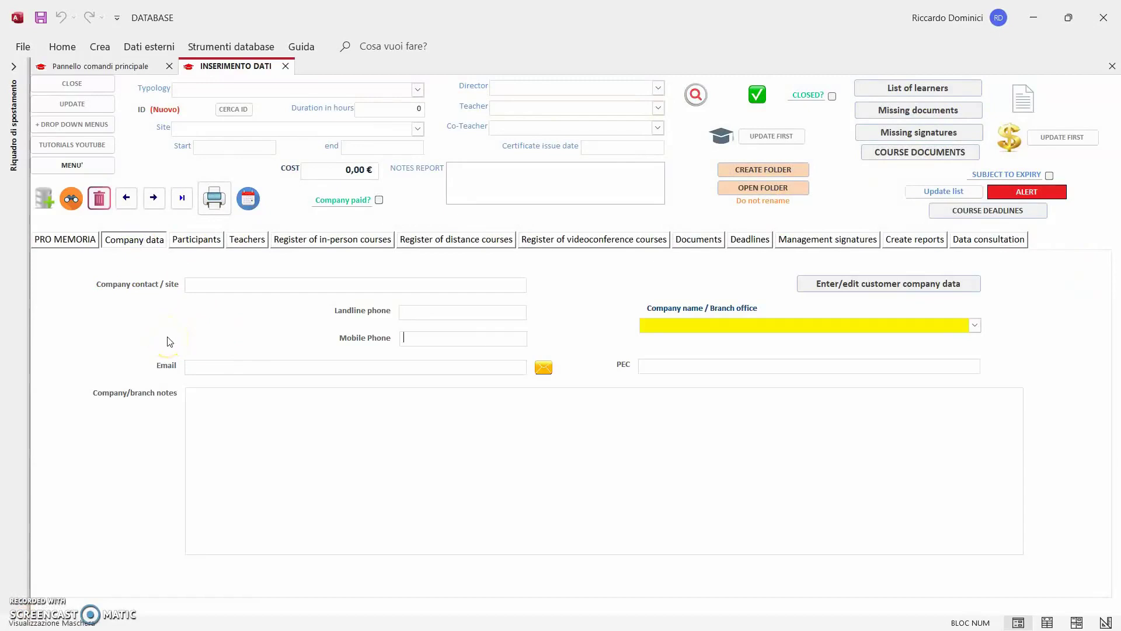
left_click(203, 242)
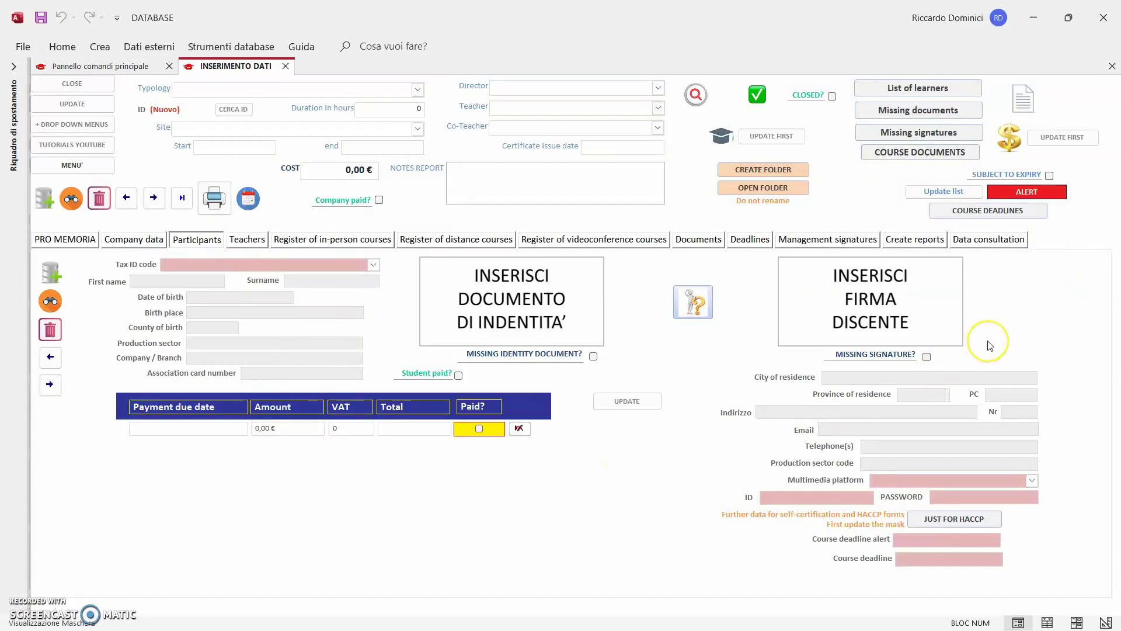
left_click(990, 521)
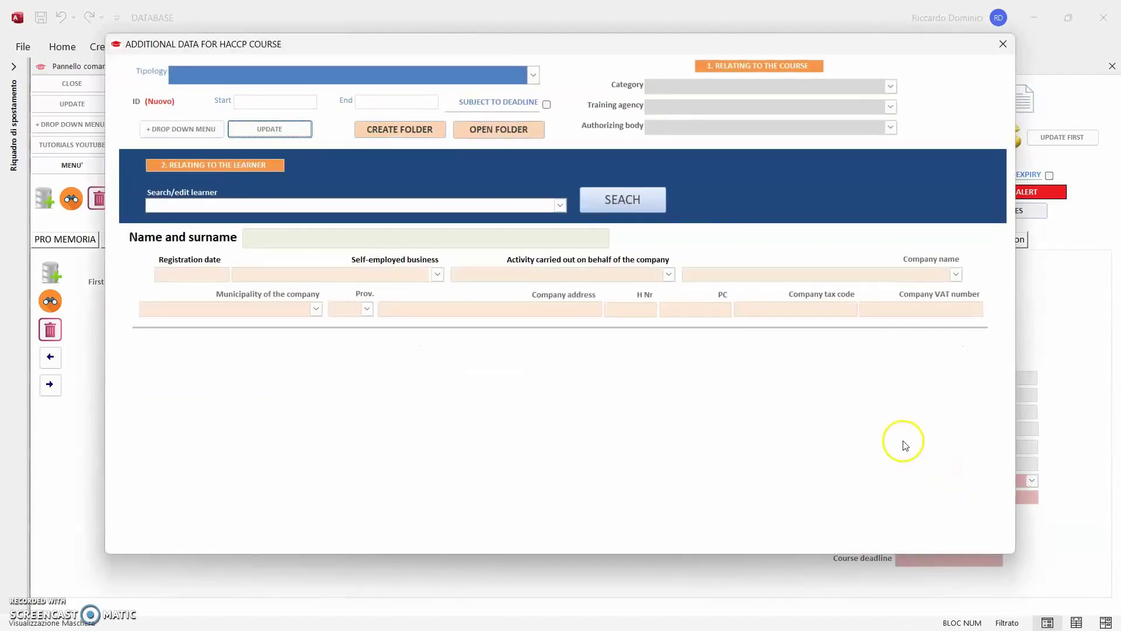
left_click(1005, 52)
Examine the teachers section and the registers for in-person, distance and videoconference courses.
left_click(250, 239)
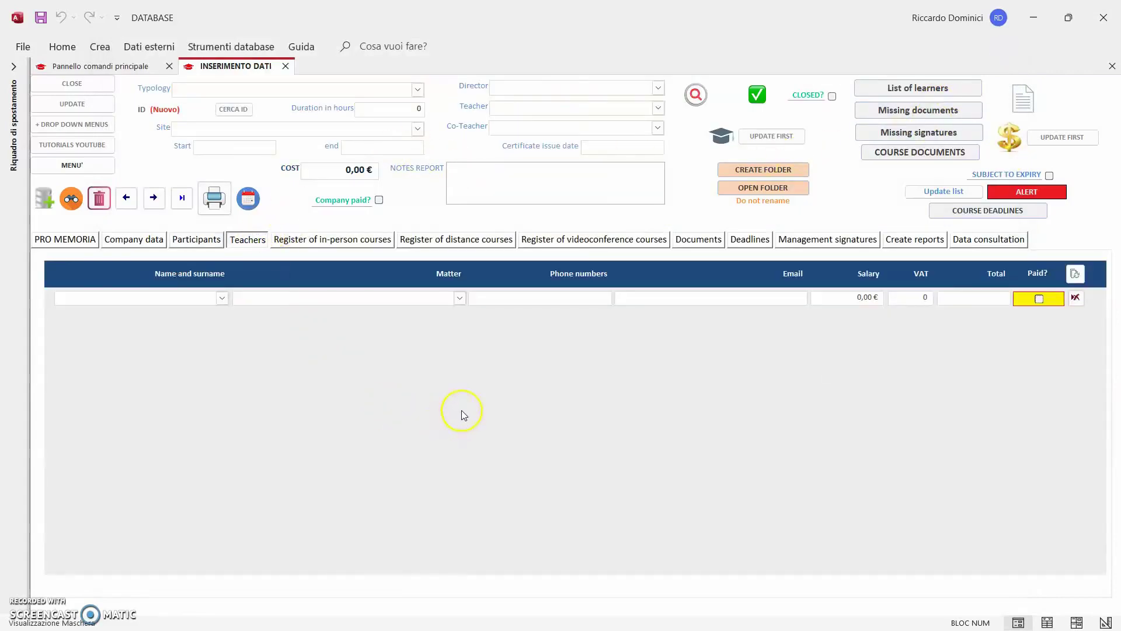
left_click(358, 239)
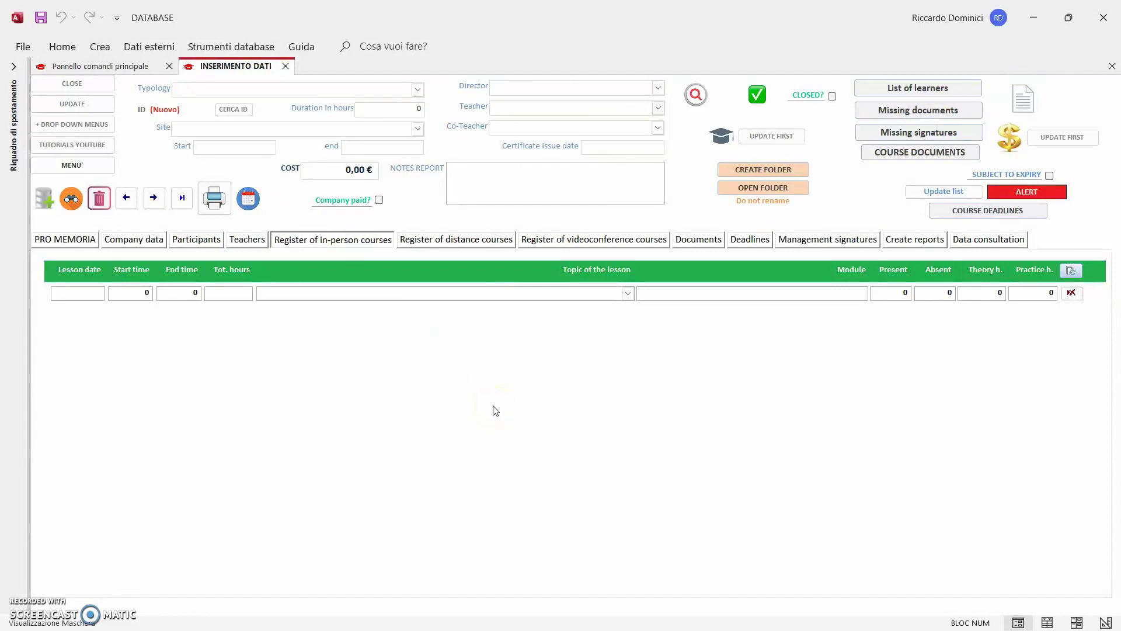
left_click(479, 239)
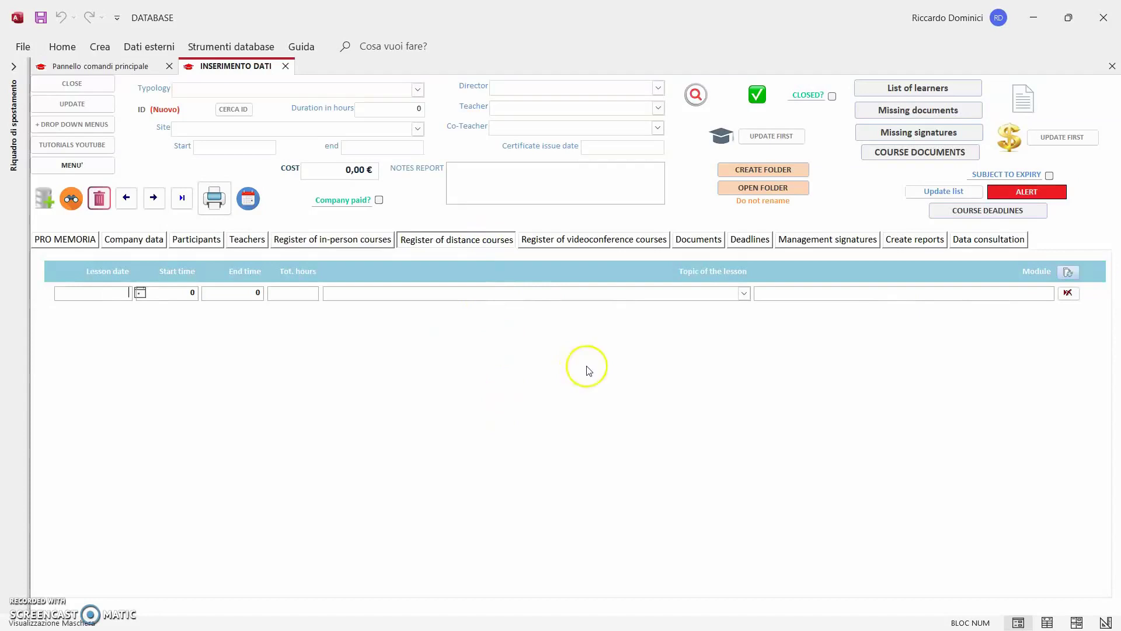
left_click(633, 246)
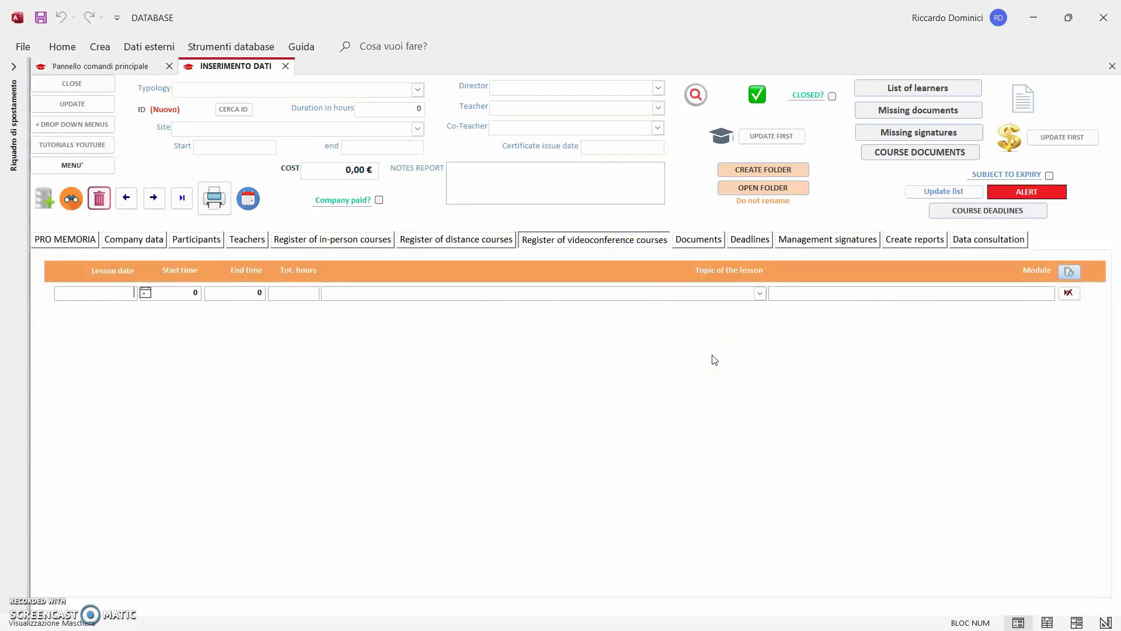
Examine the course form's documents, deadlines, management signatures, report creation and data consultation sections.
left_click(699, 240)
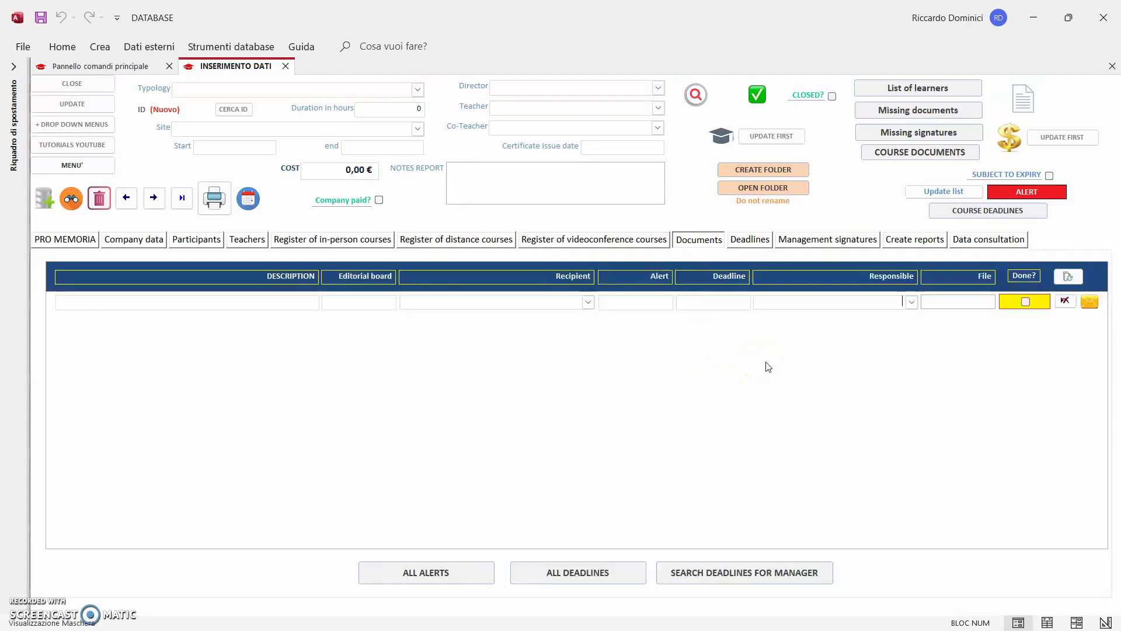
left_click(751, 239)
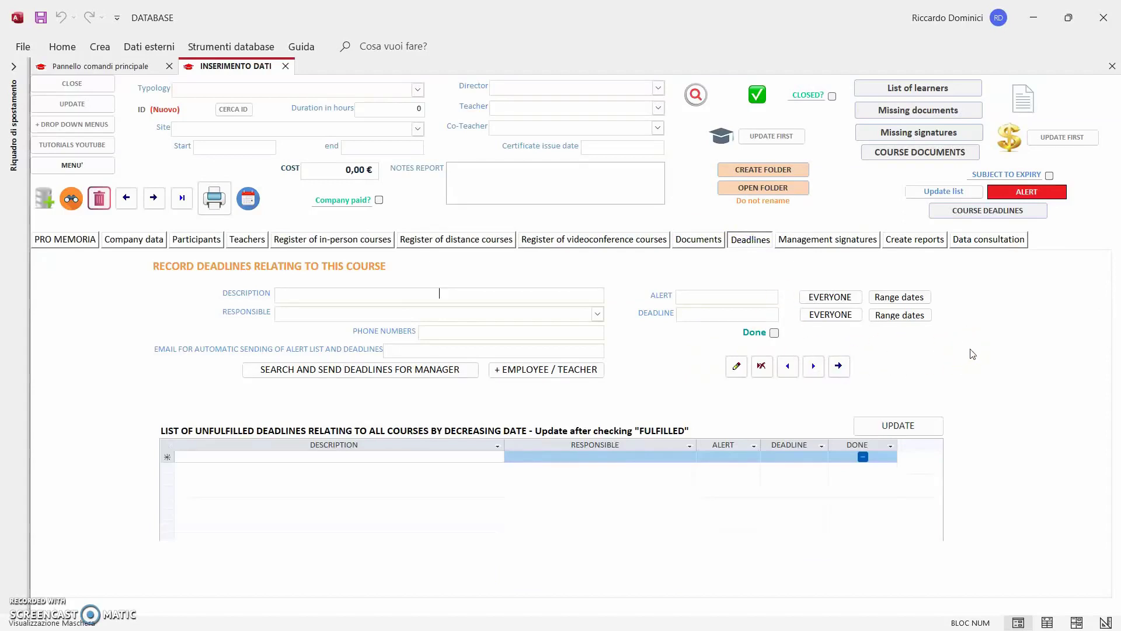
left_click(848, 240)
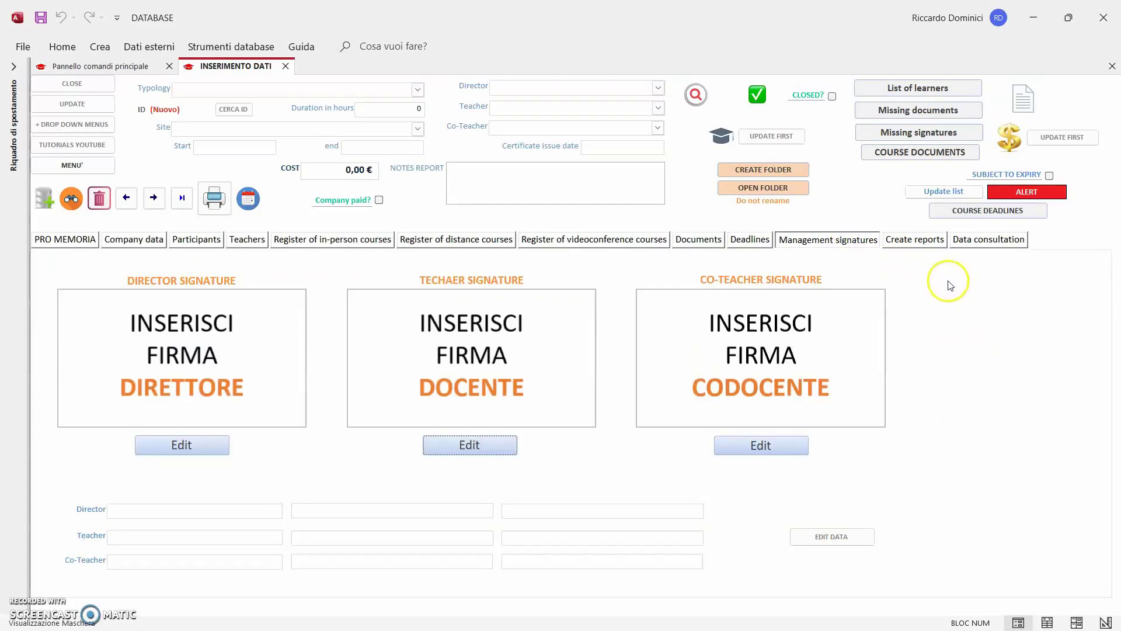
left_click(926, 245)
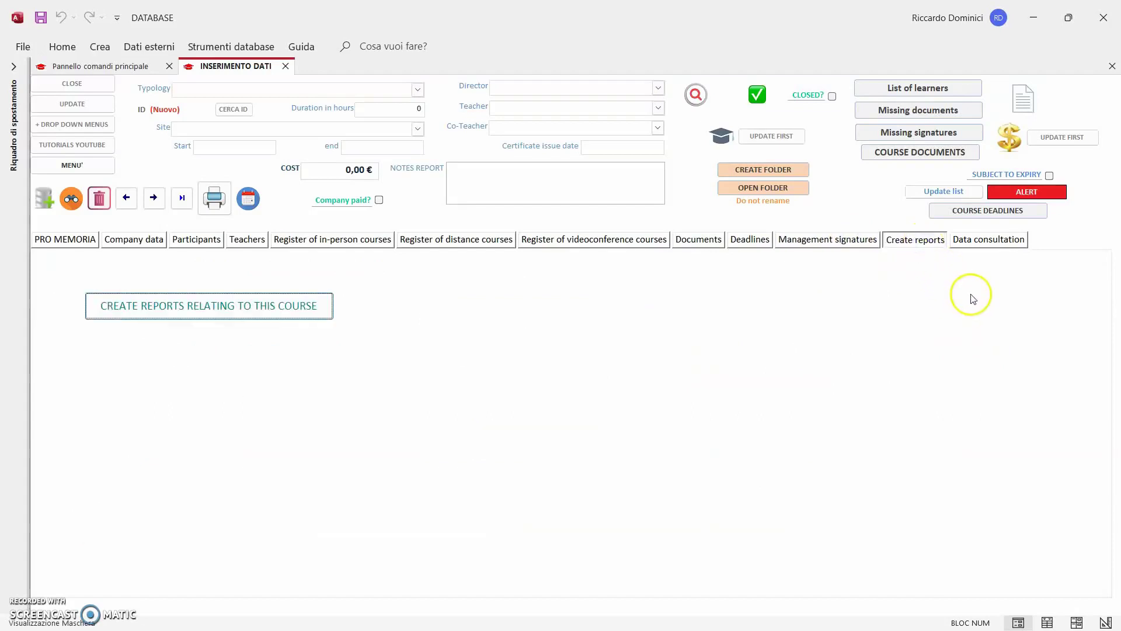
left_click(991, 241)
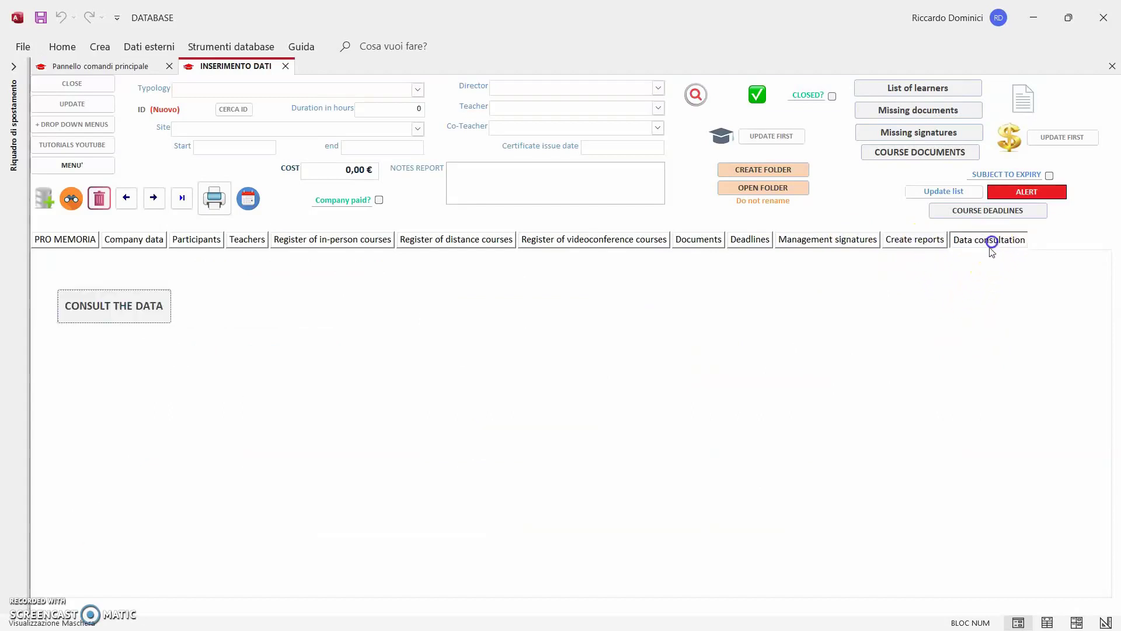
Return to the pro memoria notes and view the options for searching courses by delivery method.
left_click(54, 240)
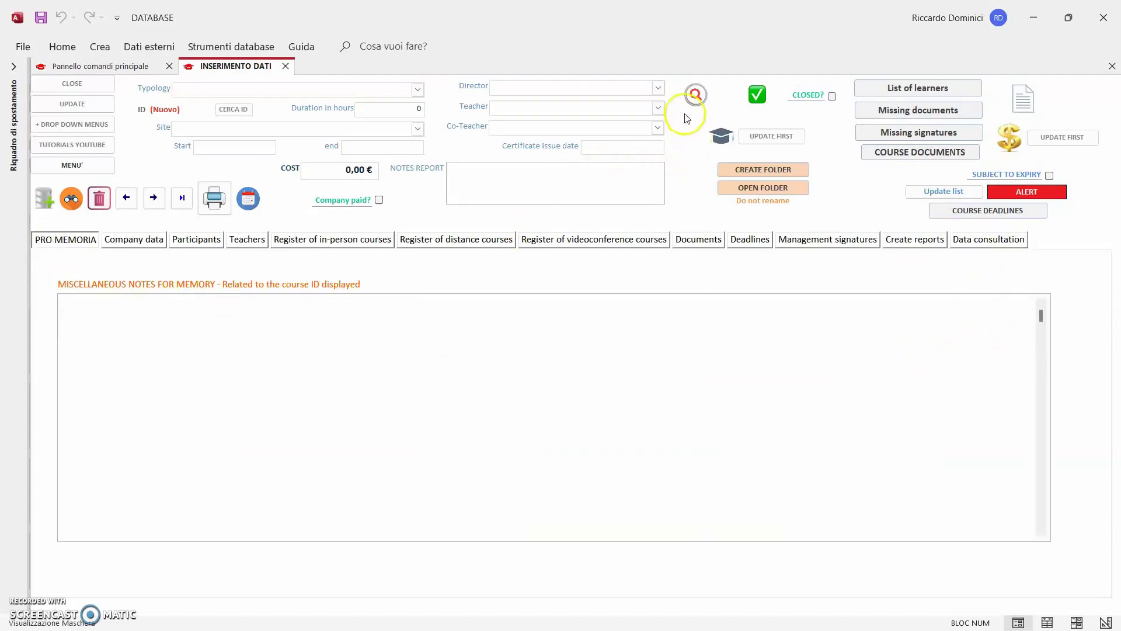
left_click(694, 97)
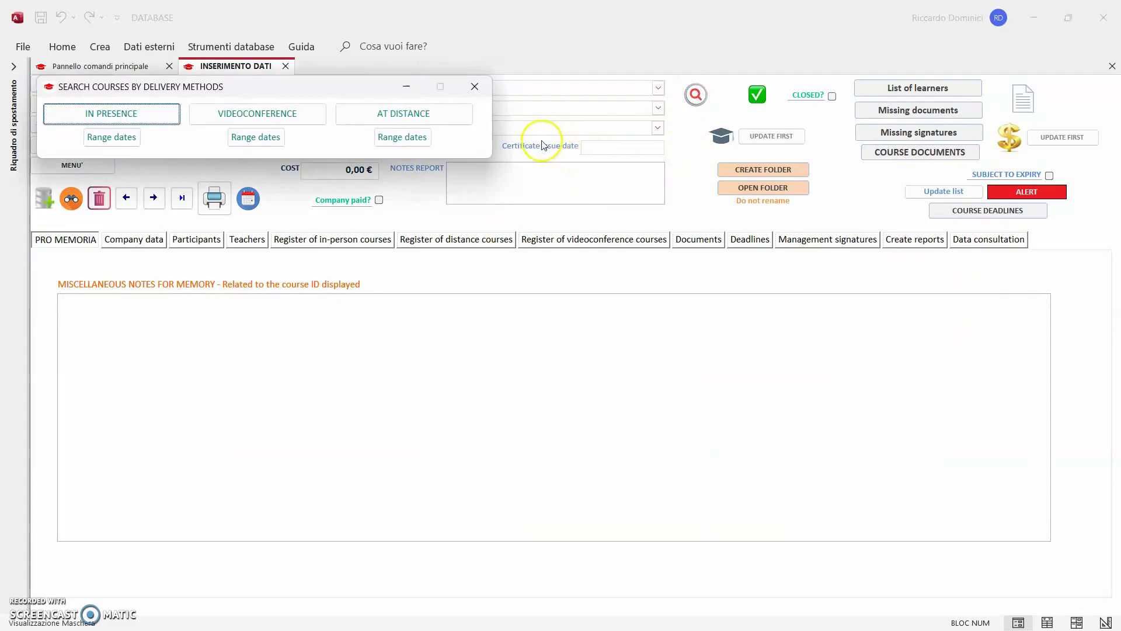
left_click(481, 90)
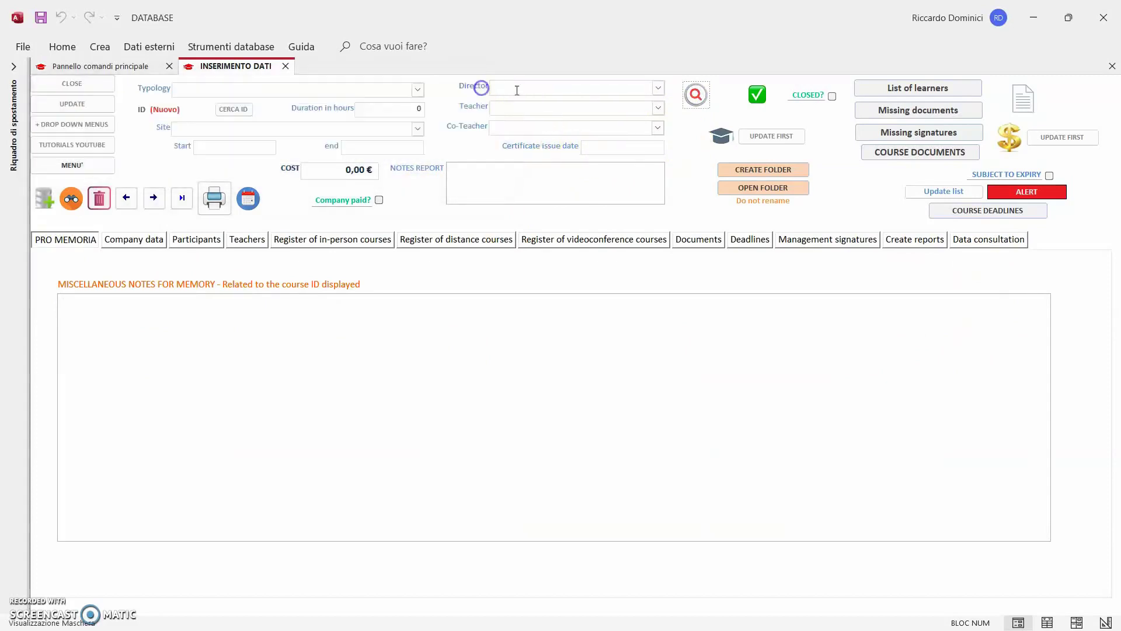
View the check list of all open courses and the course delivery method options.
left_click(759, 95)
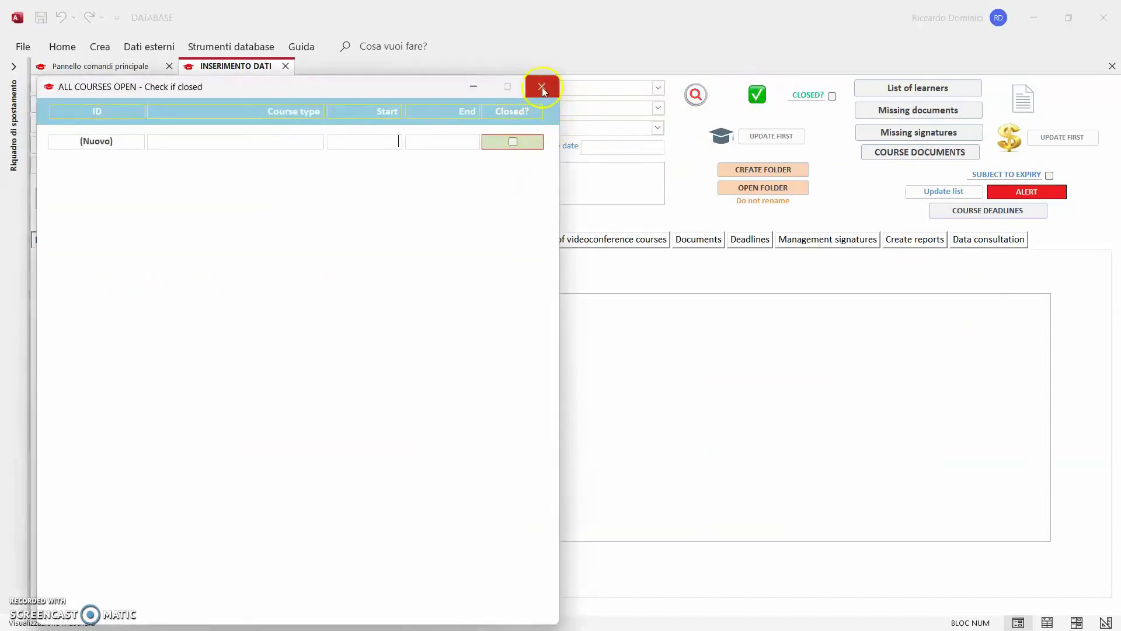
left_click(542, 87)
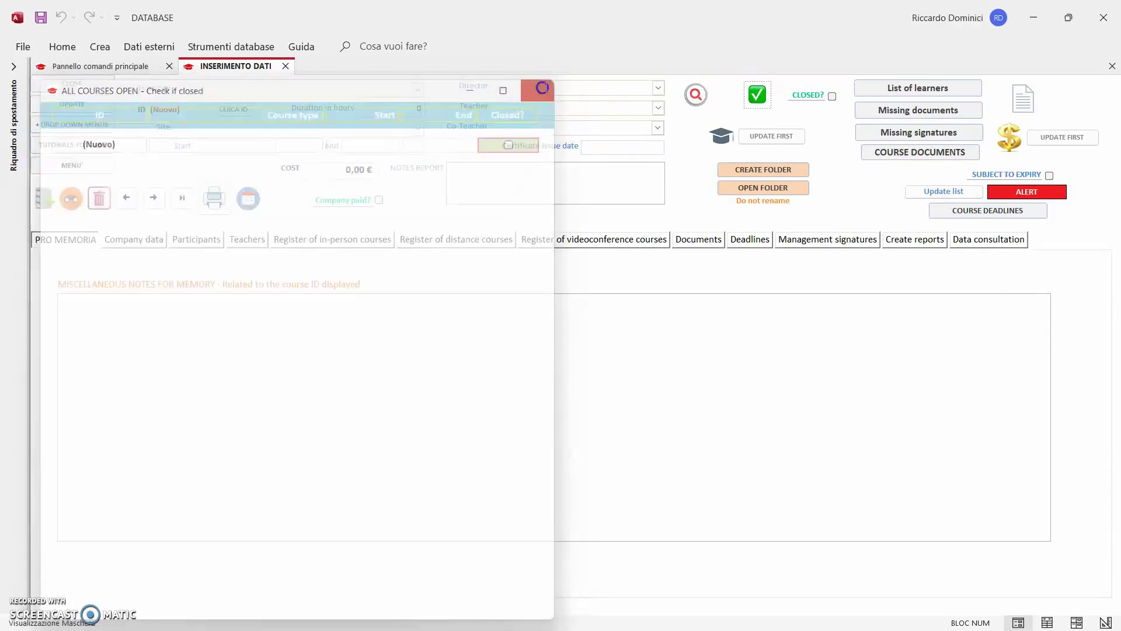
left_click(721, 136)
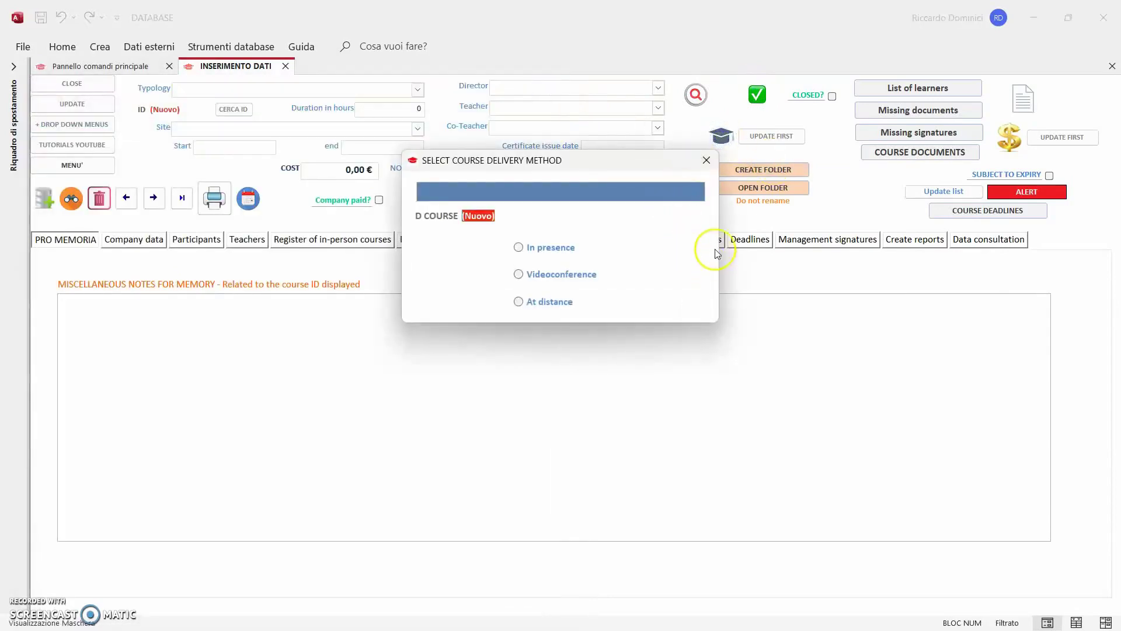
left_click(708, 163)
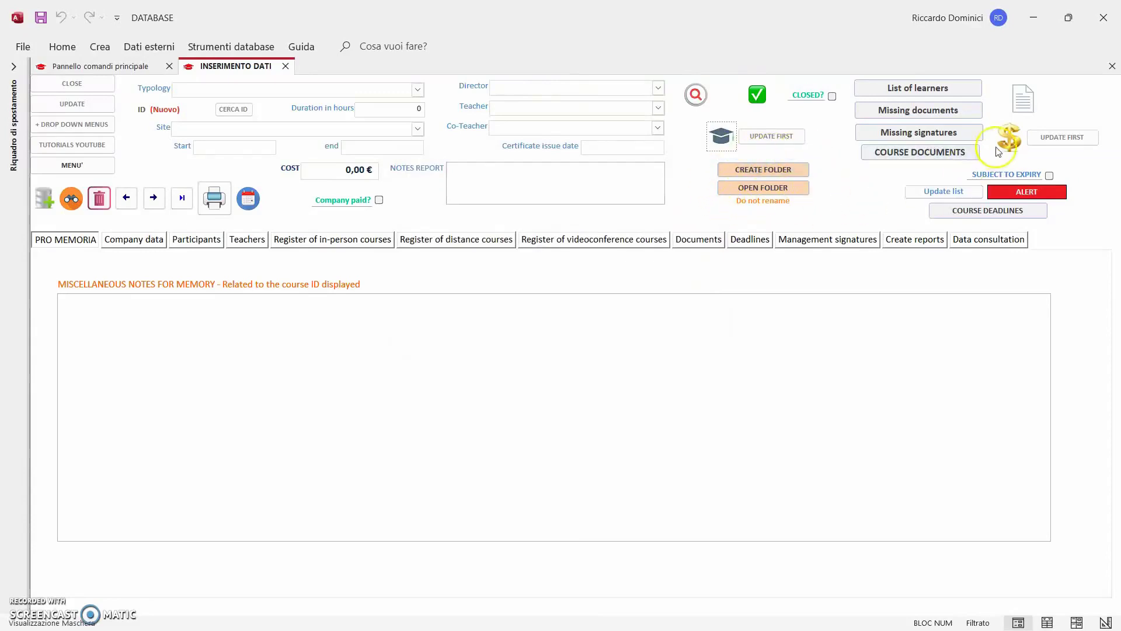
View the course amount and payment method options, plus the list of YouTube tutorials for the software.
left_click(1009, 139)
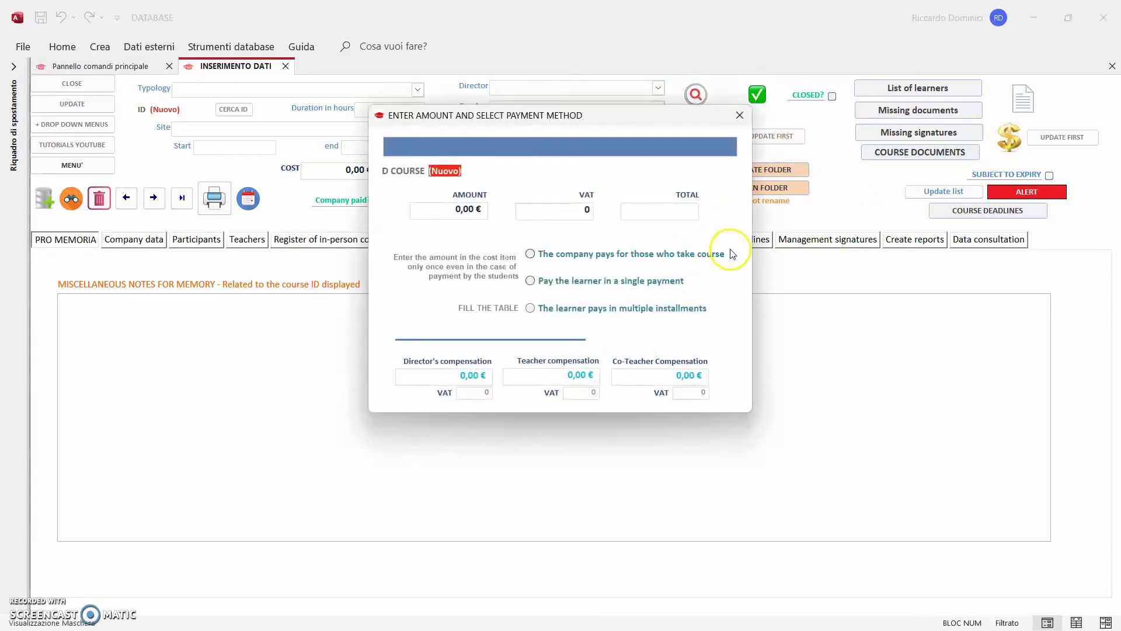
left_click(739, 115)
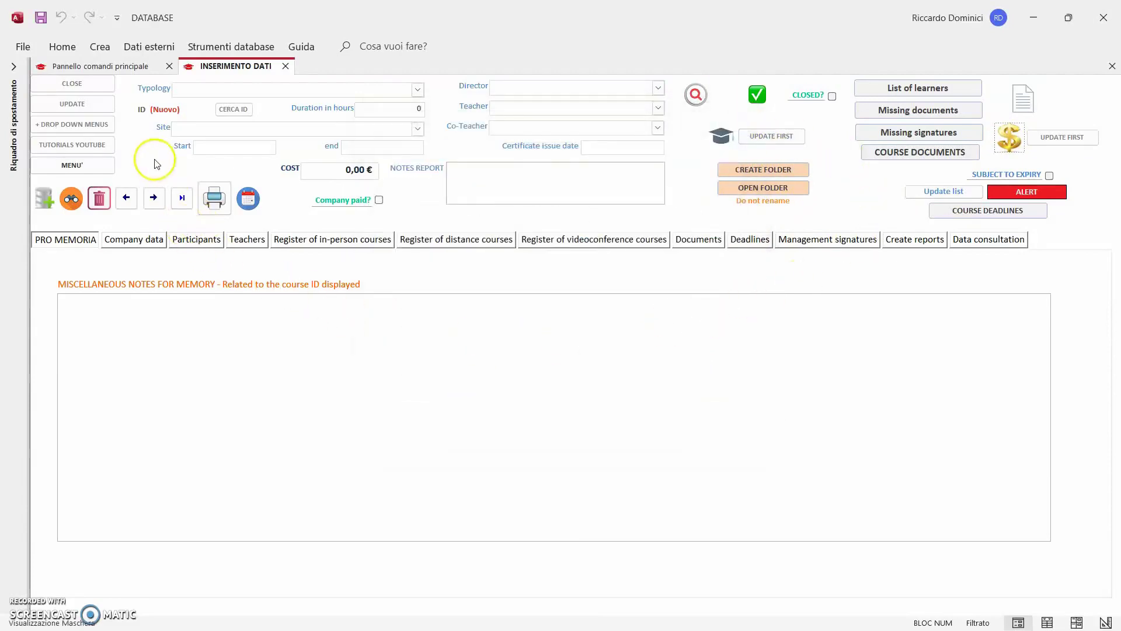
left_click(102, 145)
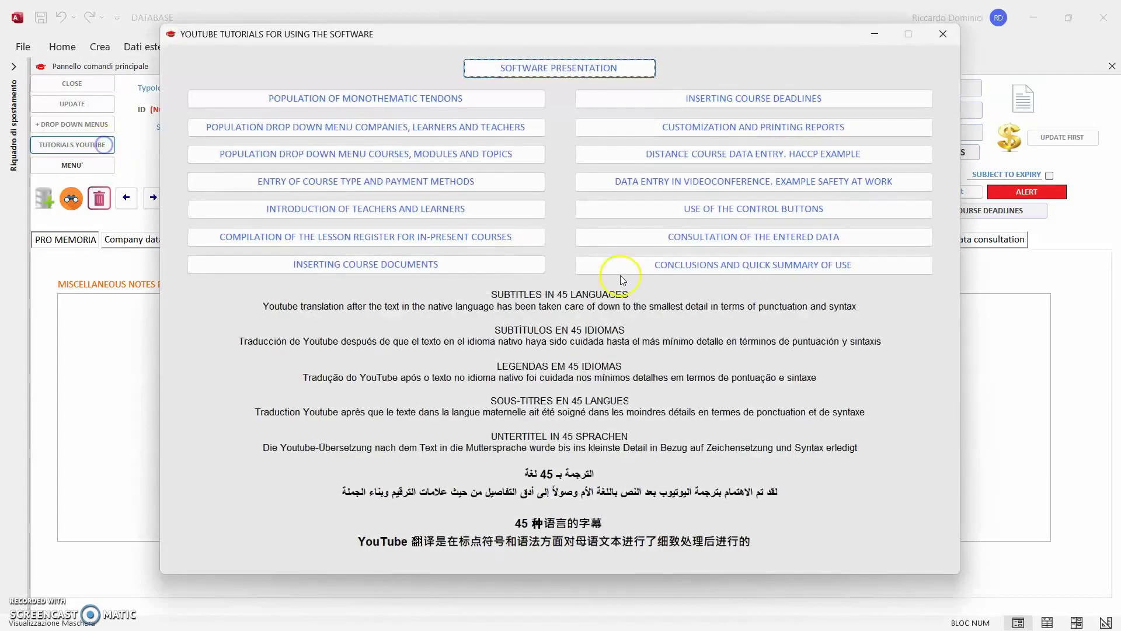
left_click(943, 34)
Examine the training agency and topic forms used to add further items to the drop-down menus.
left_click(88, 124)
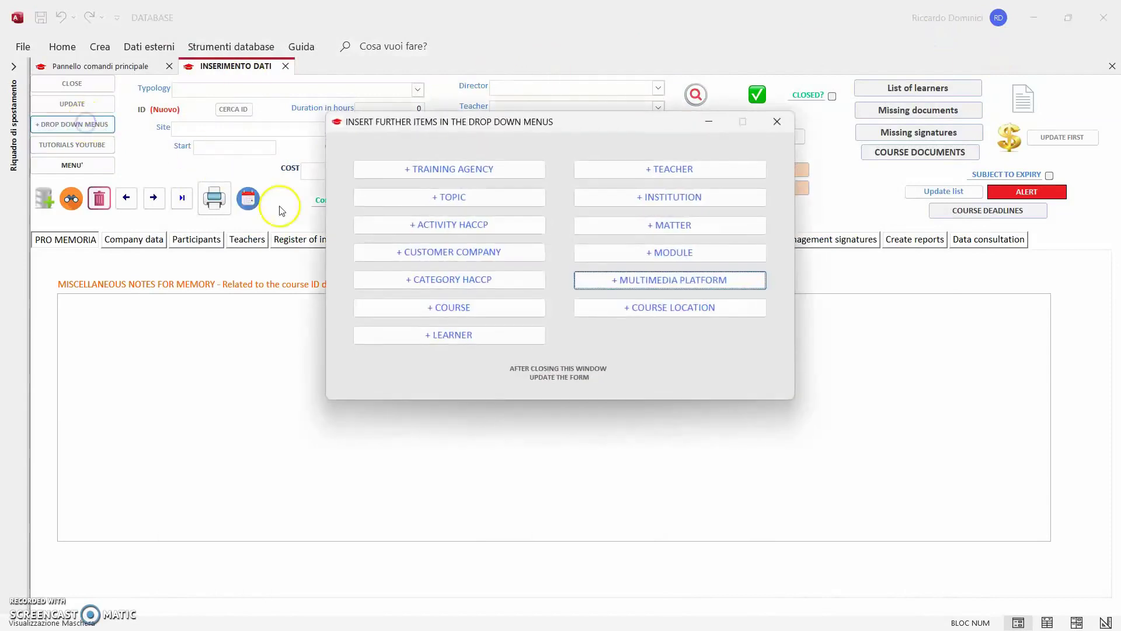
left_click(516, 170)
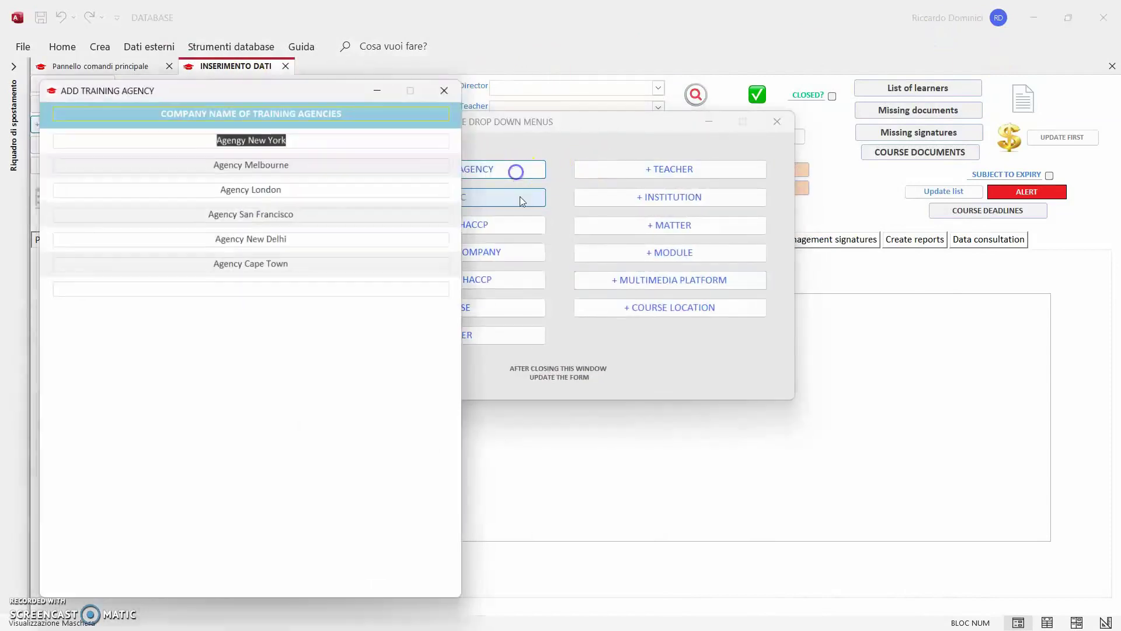
left_click(448, 86)
left_click(465, 197)
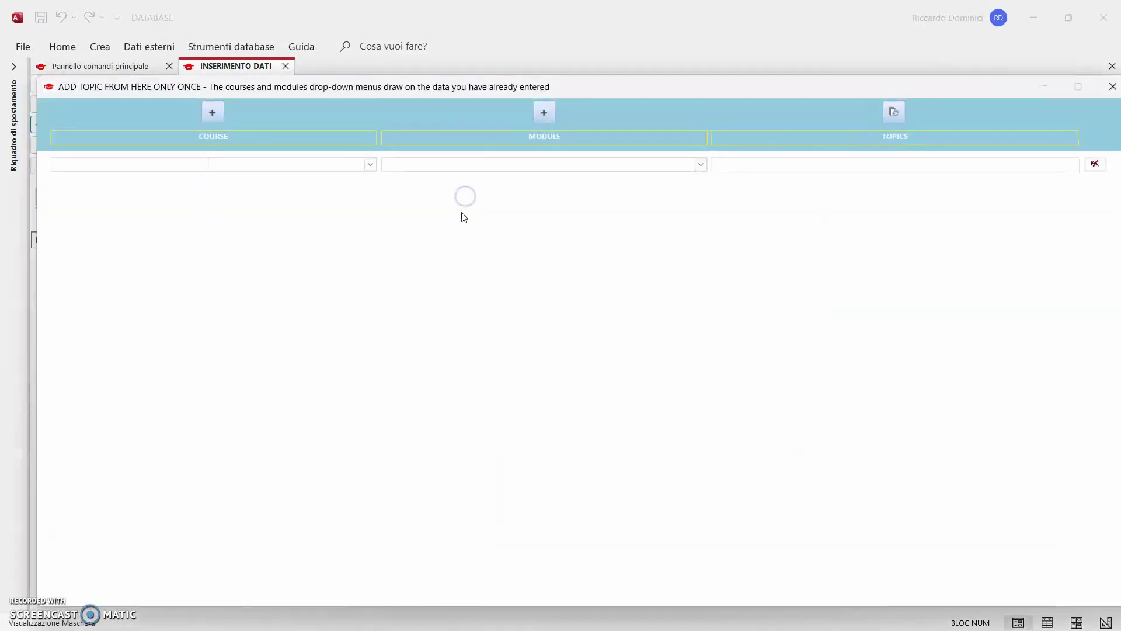
double_click(963, 87)
left_click(1101, 68)
Examine the forms for adding HACCP activities, customer companies and HACCP categories.
left_click(517, 226)
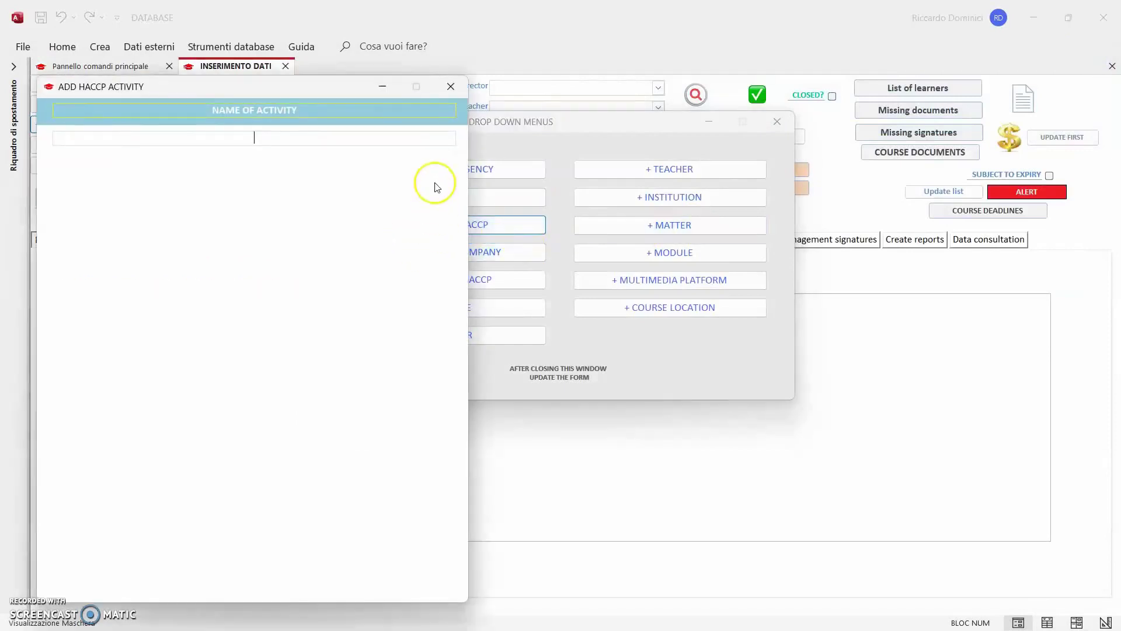
left_click(455, 90)
left_click(521, 251)
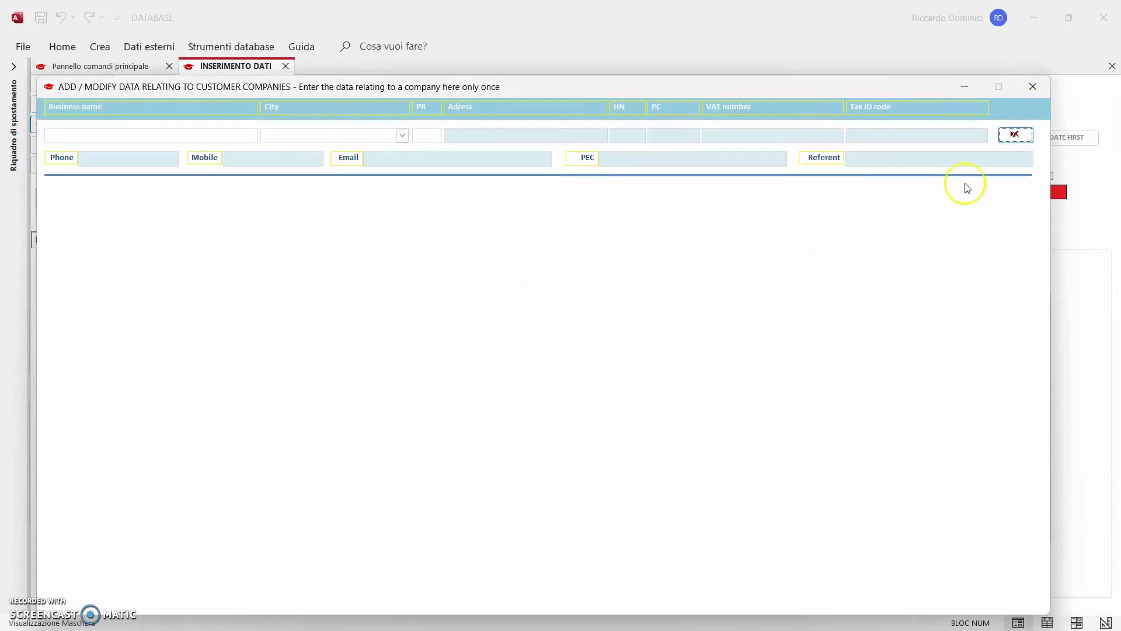
left_click(1032, 86)
left_click(510, 279)
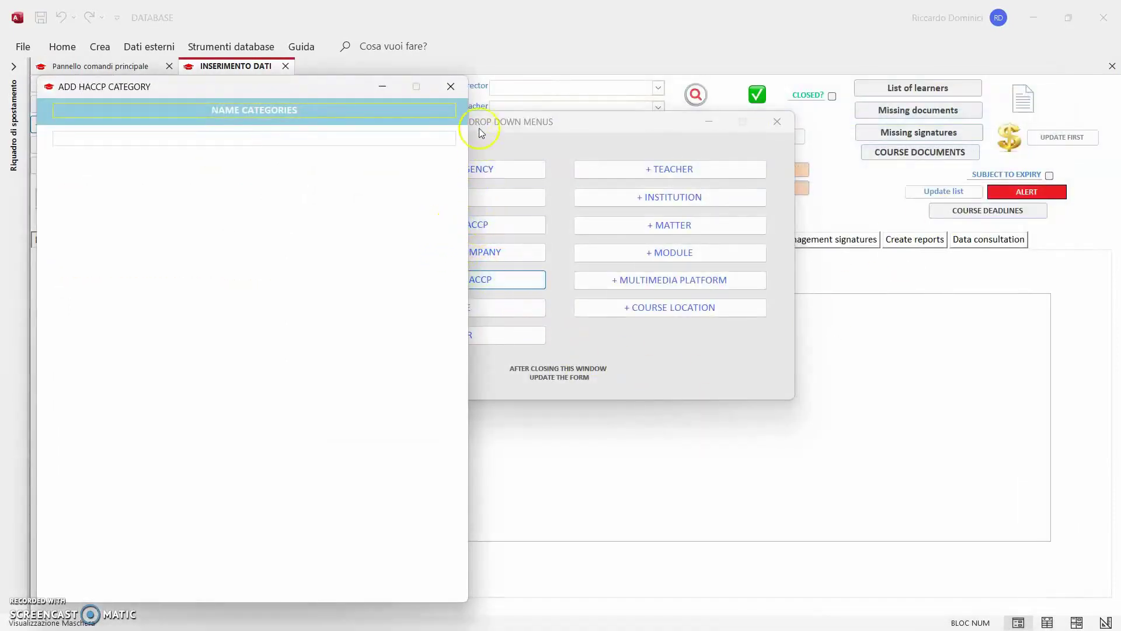
left_click(451, 87)
Examine the forms for adding course types and learner names.
left_click(513, 305)
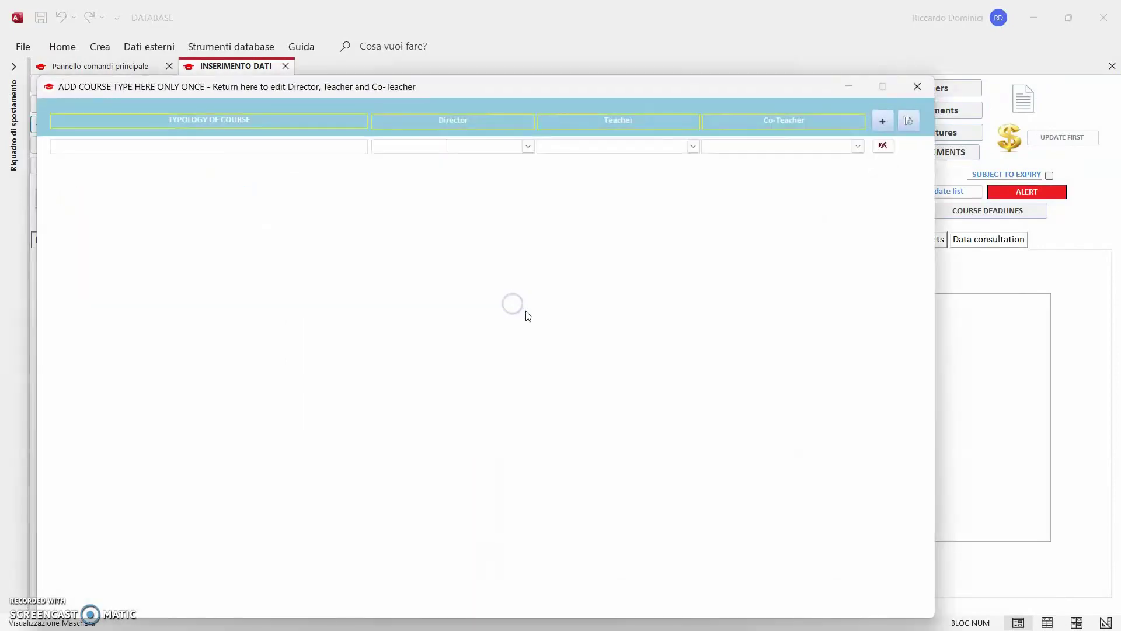
left_click(916, 89)
left_click(492, 338)
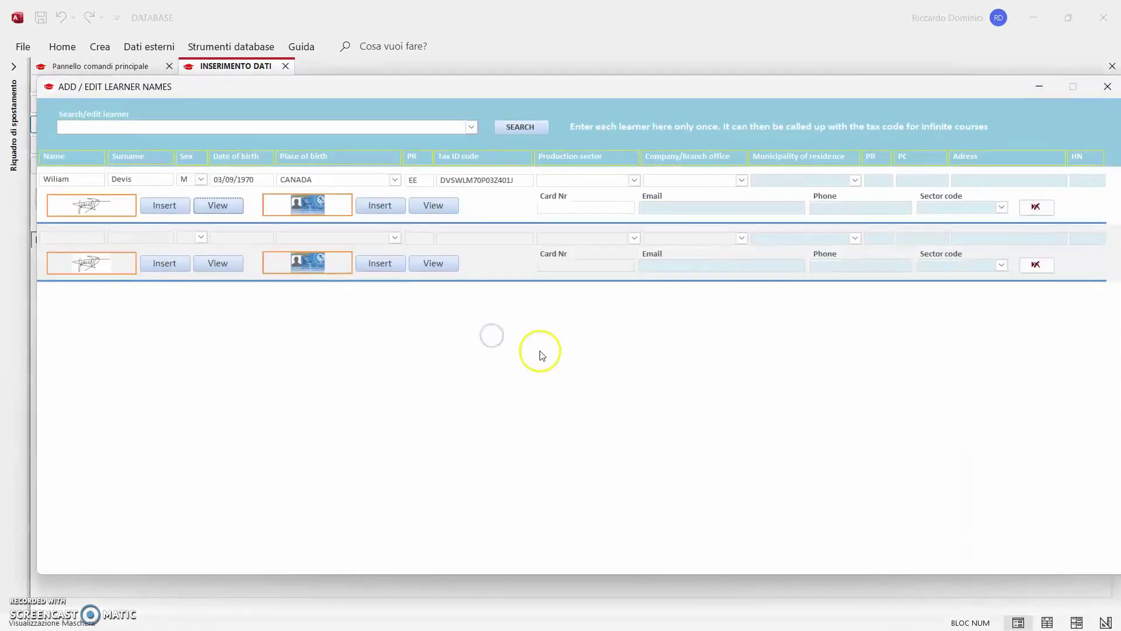
left_click_drag(909, 95, 888, 75)
left_click(1085, 67)
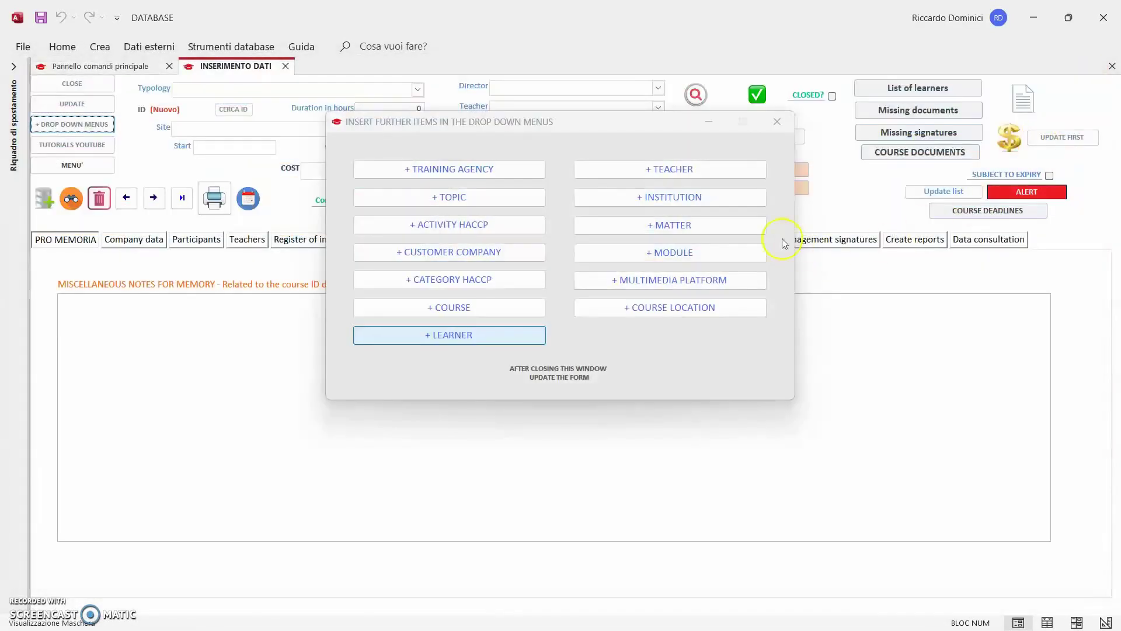
Examine the forms for adding teachers, public institutions and matters.
left_click(730, 175)
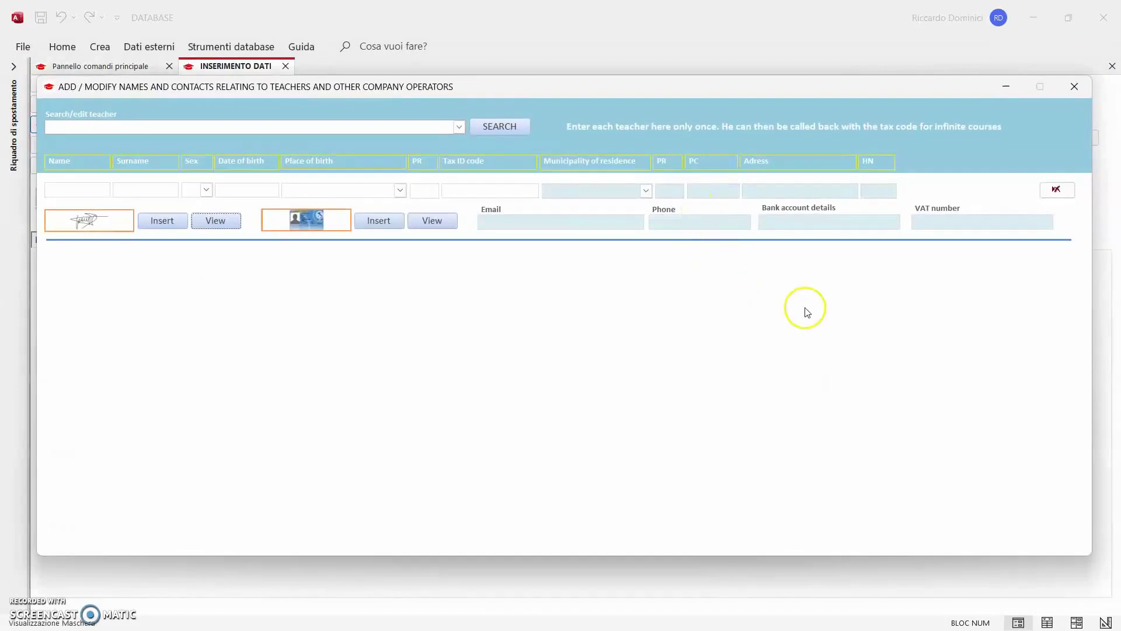
left_click(1079, 94)
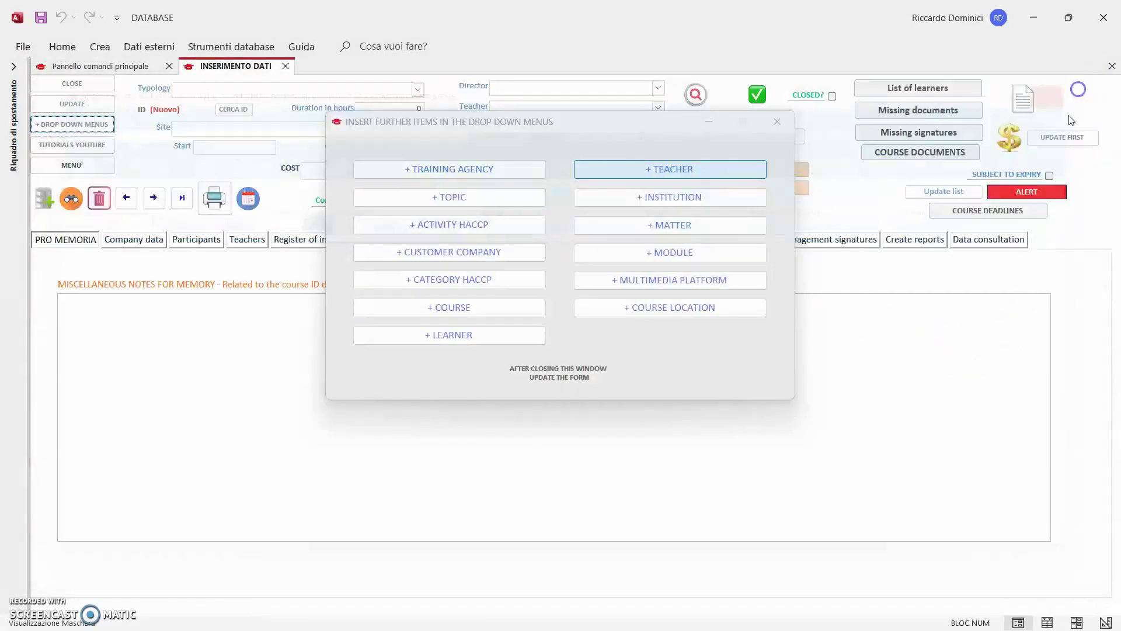
left_click(723, 198)
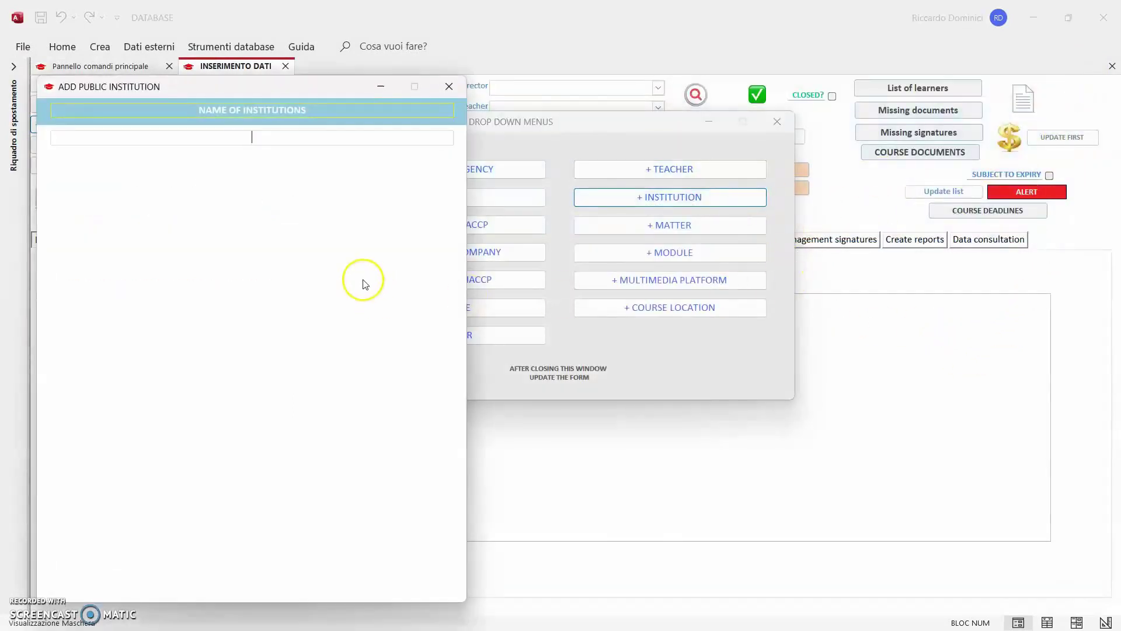
left_click(459, 89)
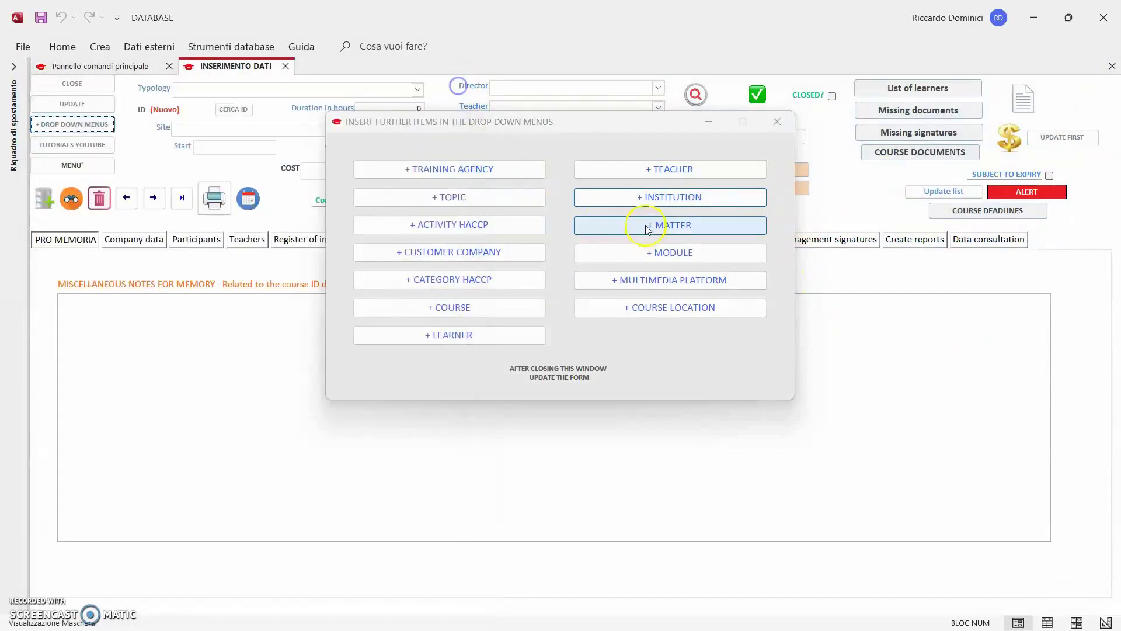
left_click(646, 225)
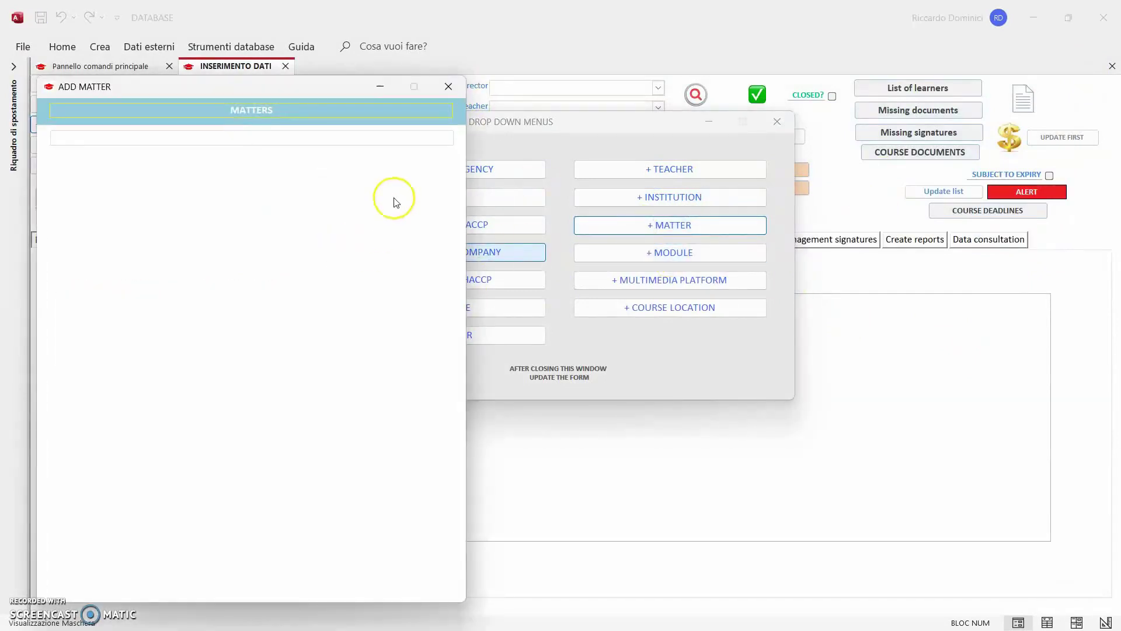
left_click(459, 88)
Examine the forms for adding modules, multimedia platforms and course locations, and close the drop-down items window.
left_click(636, 252)
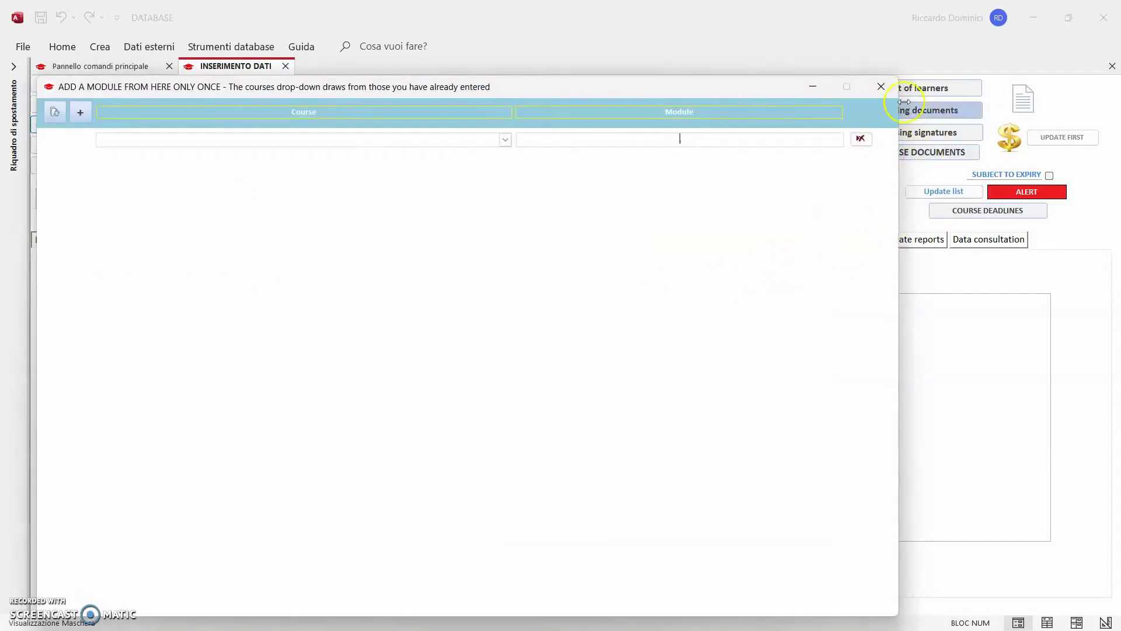
left_click(882, 86)
left_click(691, 286)
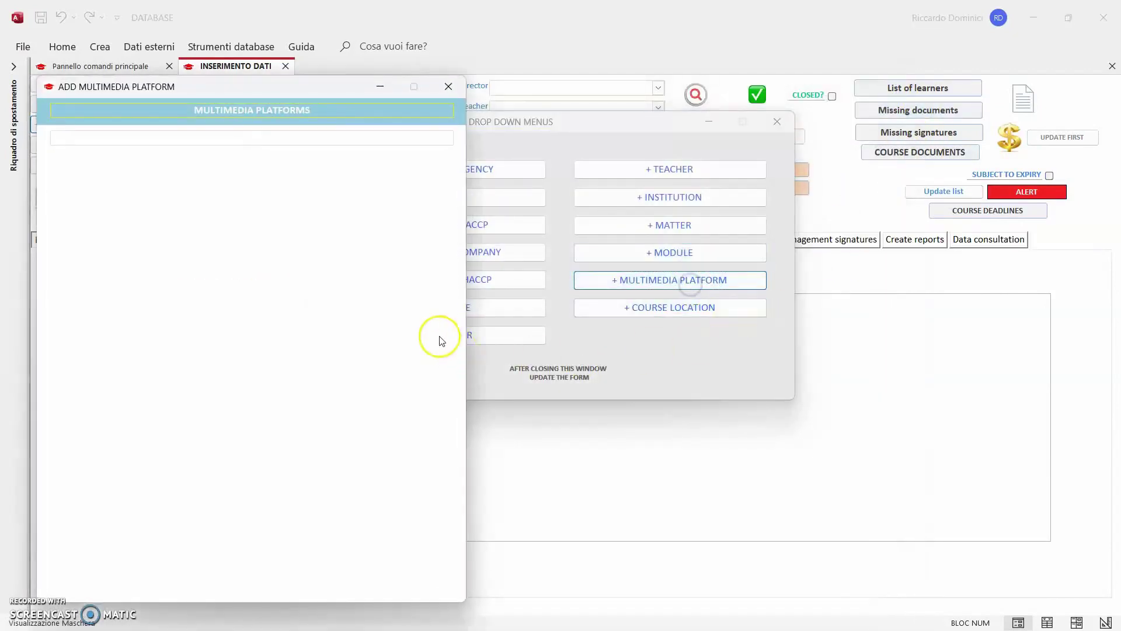
left_click(449, 92)
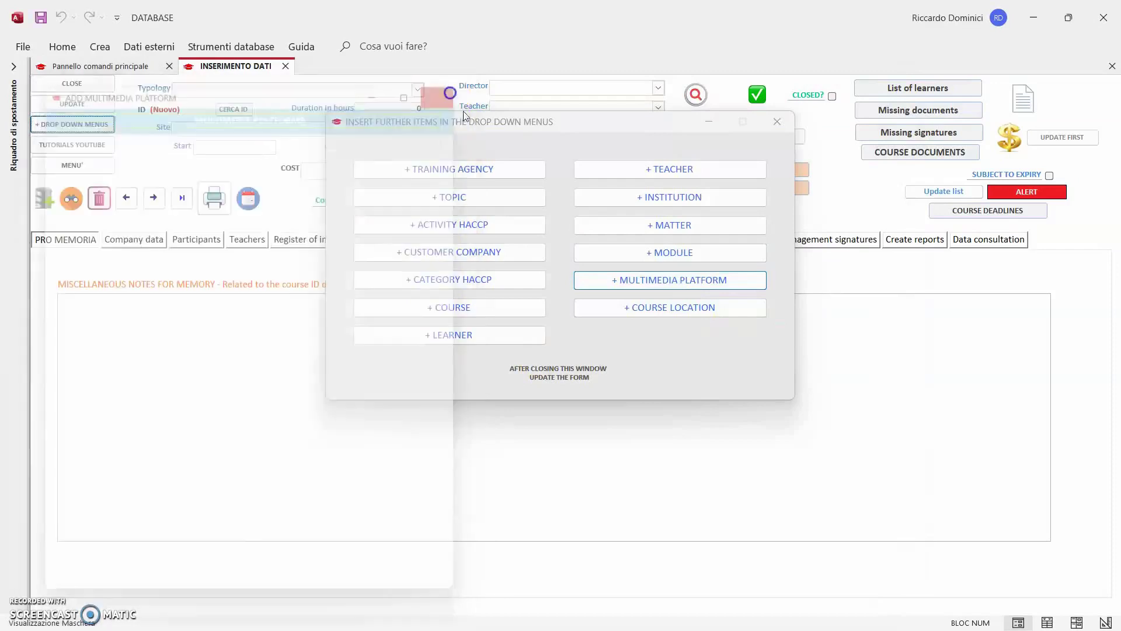
left_click(676, 308)
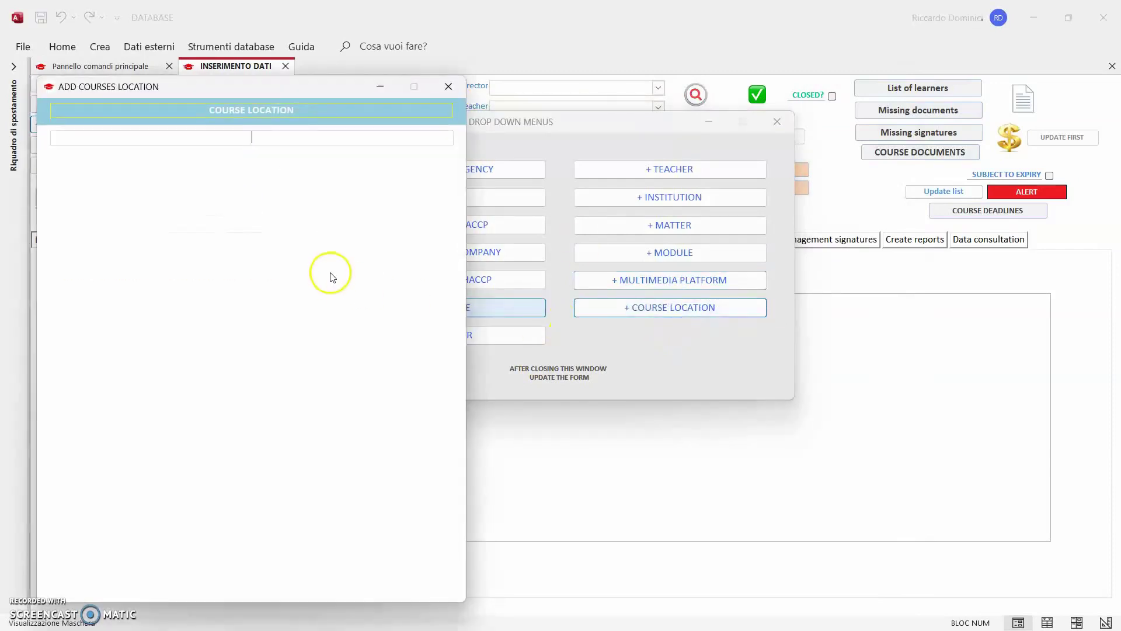
left_click(449, 89)
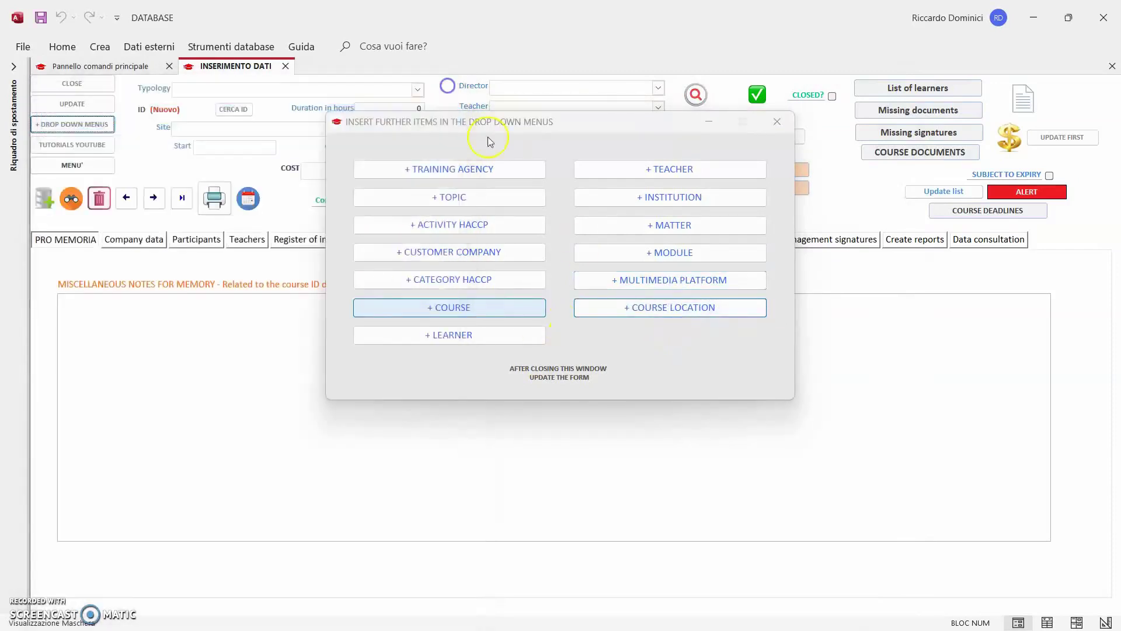
left_click(777, 123)
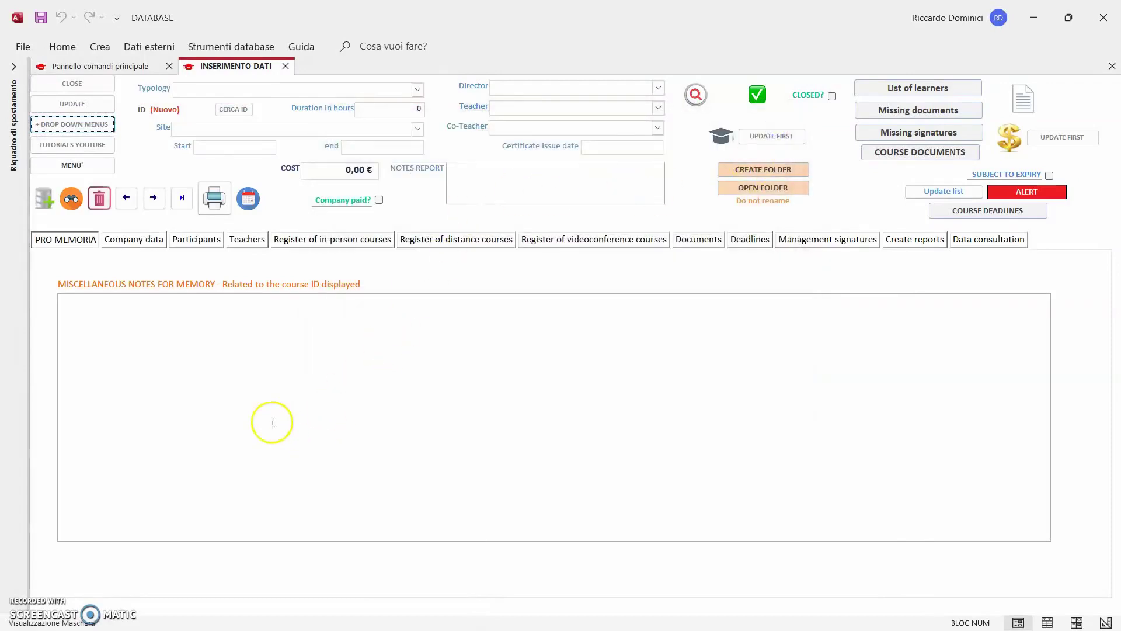
Leave the data entry form, view the city/date heading and page footer for printed reports, and return to the main panel.
left_click(97, 86)
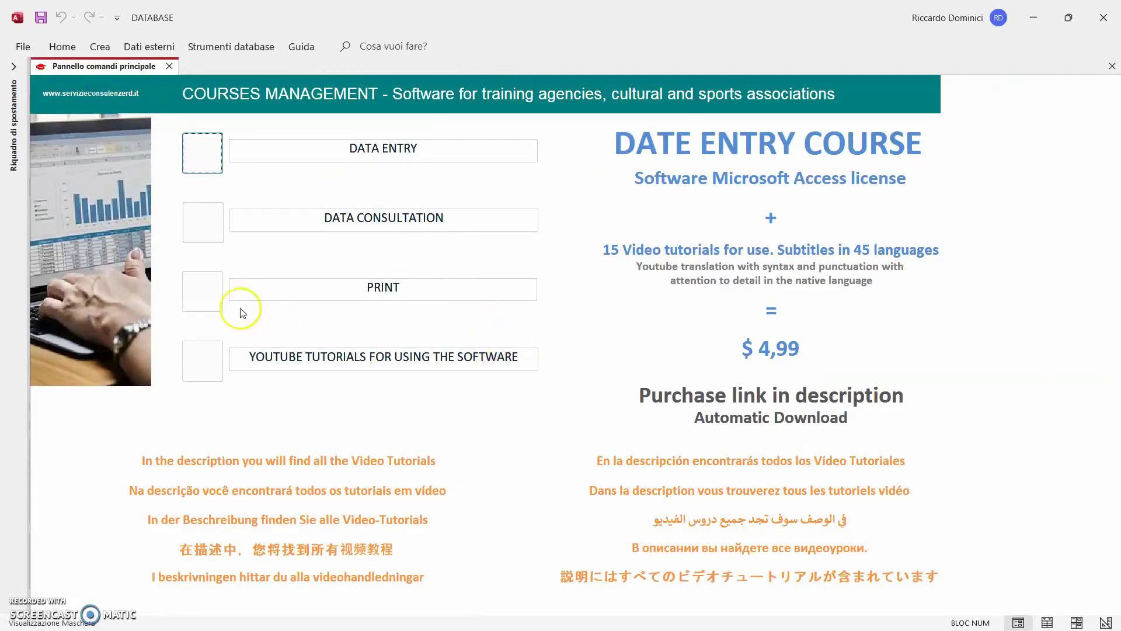
left_click(201, 295)
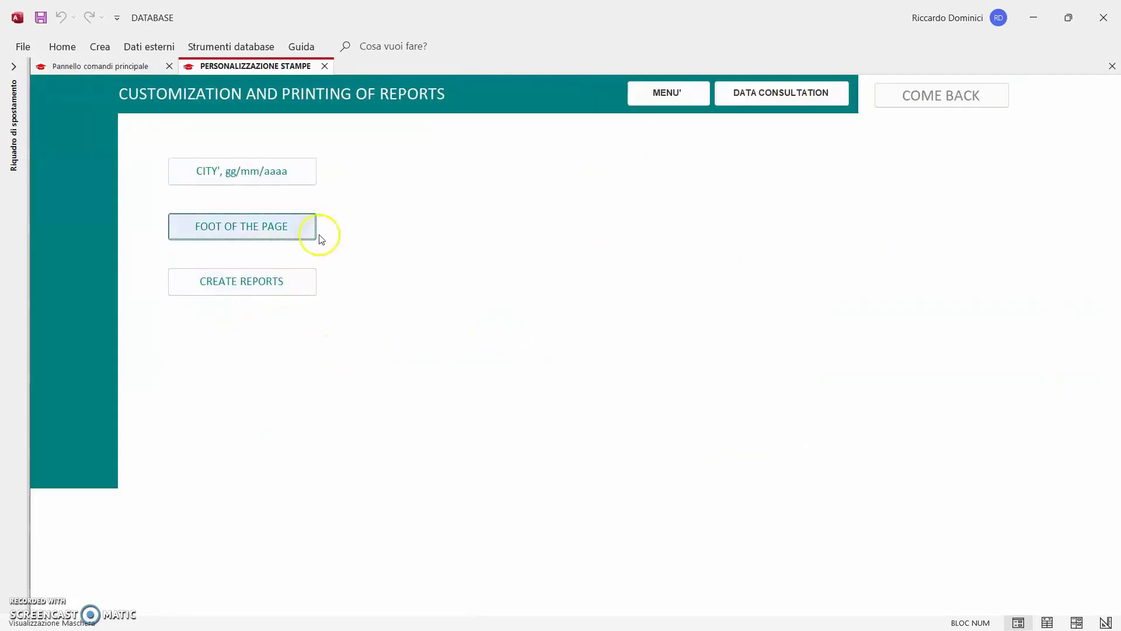
left_click(273, 172)
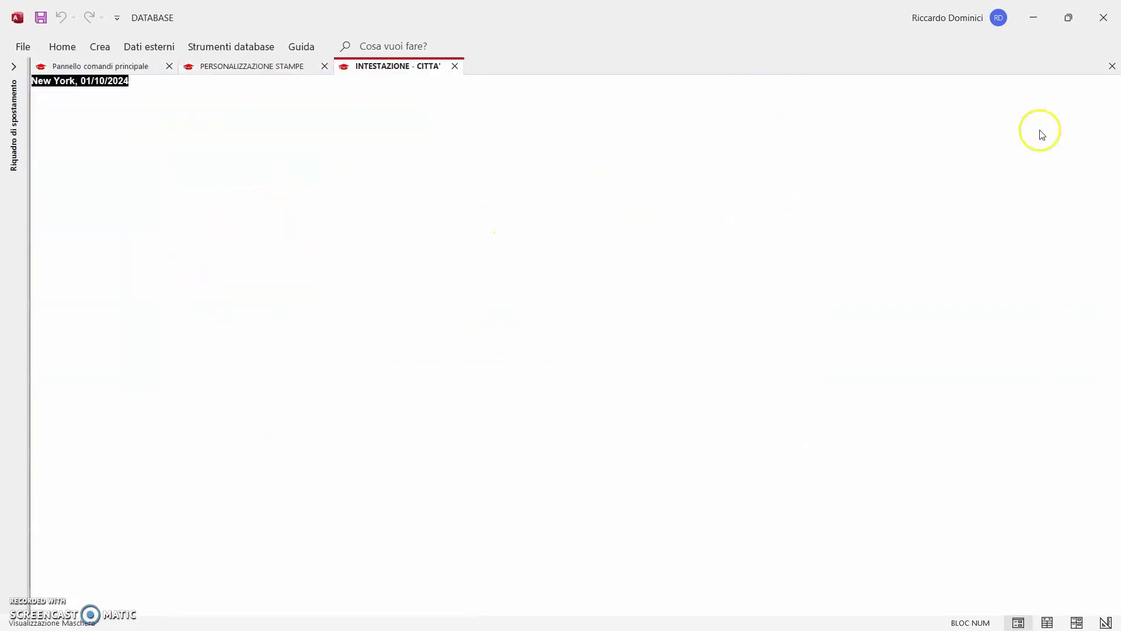
left_click(456, 67)
left_click(275, 226)
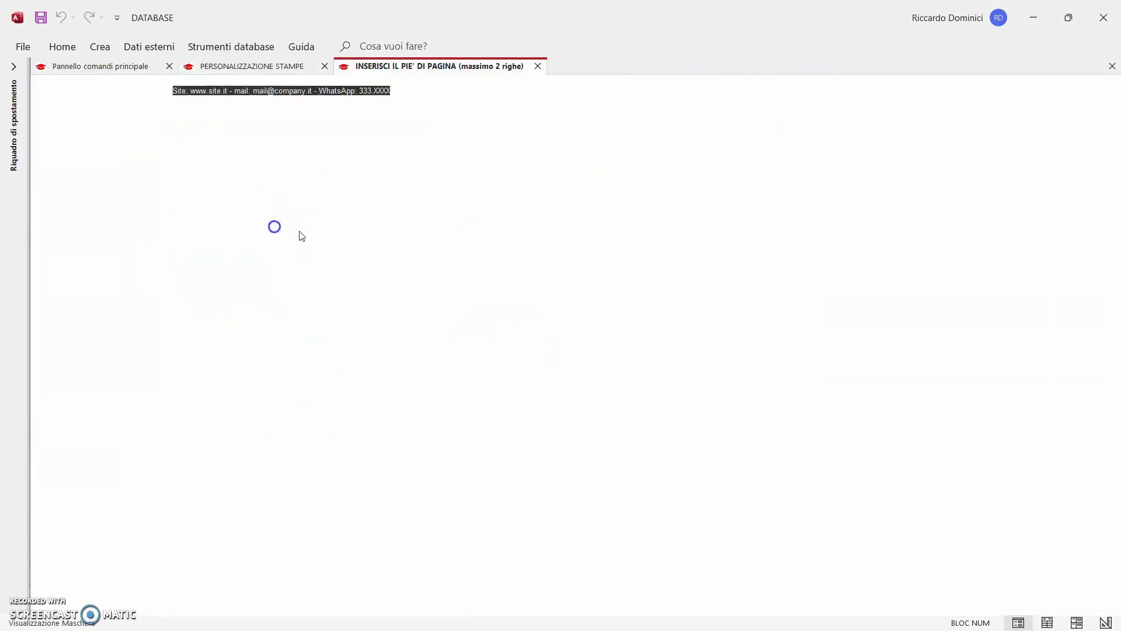
left_click(539, 67)
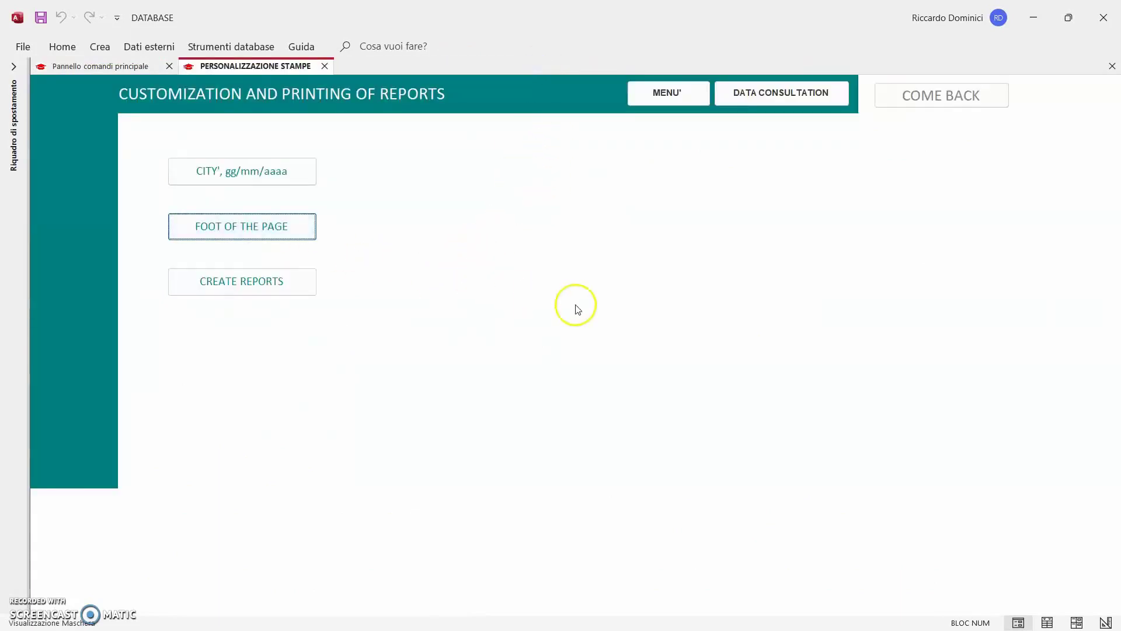
left_click(935, 97)
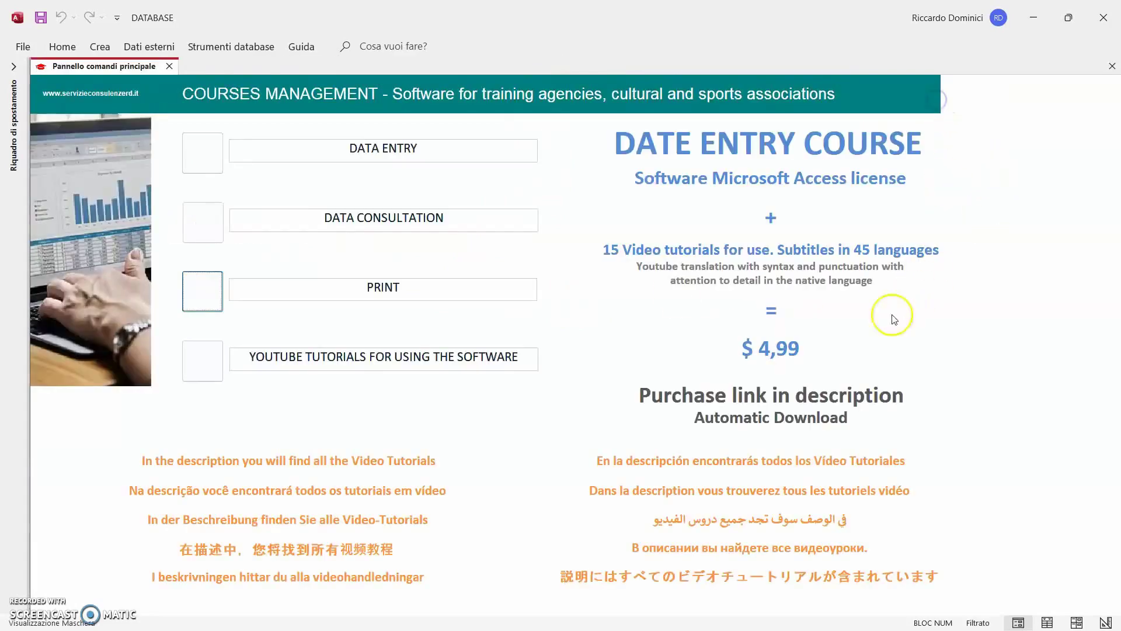
Open the list of learners by course ID from the data consultation section.
left_click(201, 221)
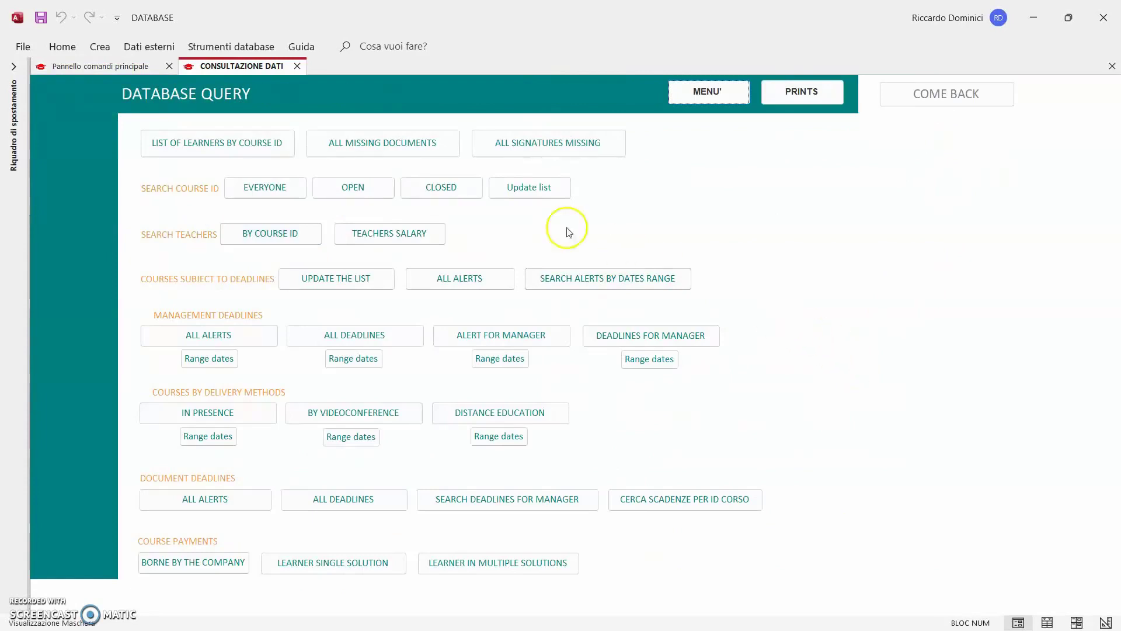
left_click(262, 145)
left_click(575, 250)
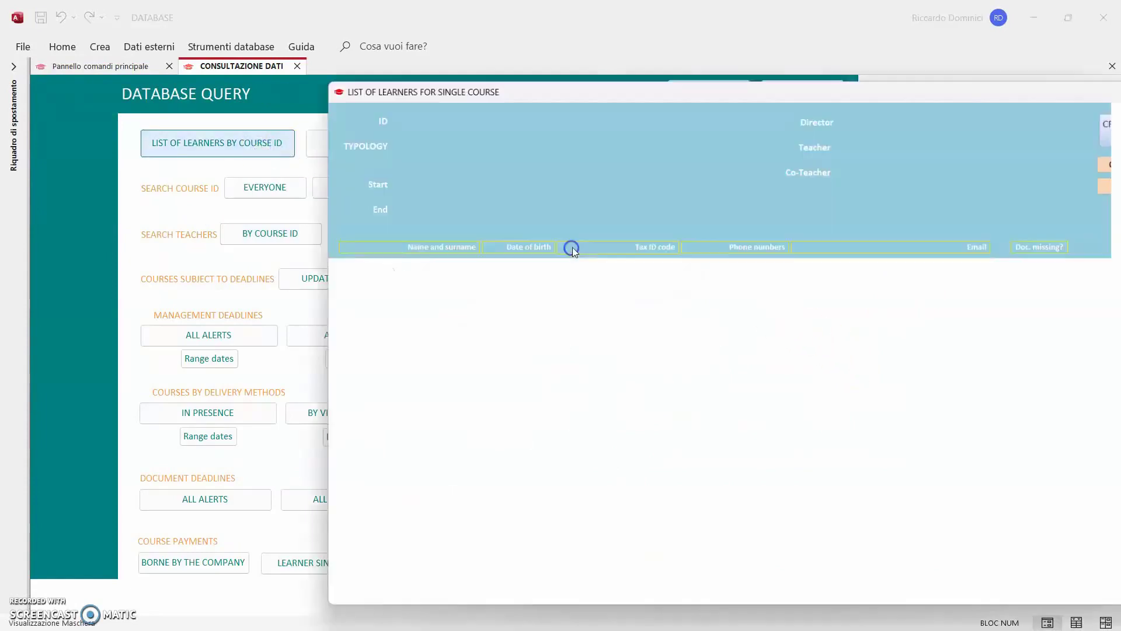
Bring the single-course learner list fully into view and close it, then view and close the search for closed course IDs.
left_click_drag(851, 93, 651, 50)
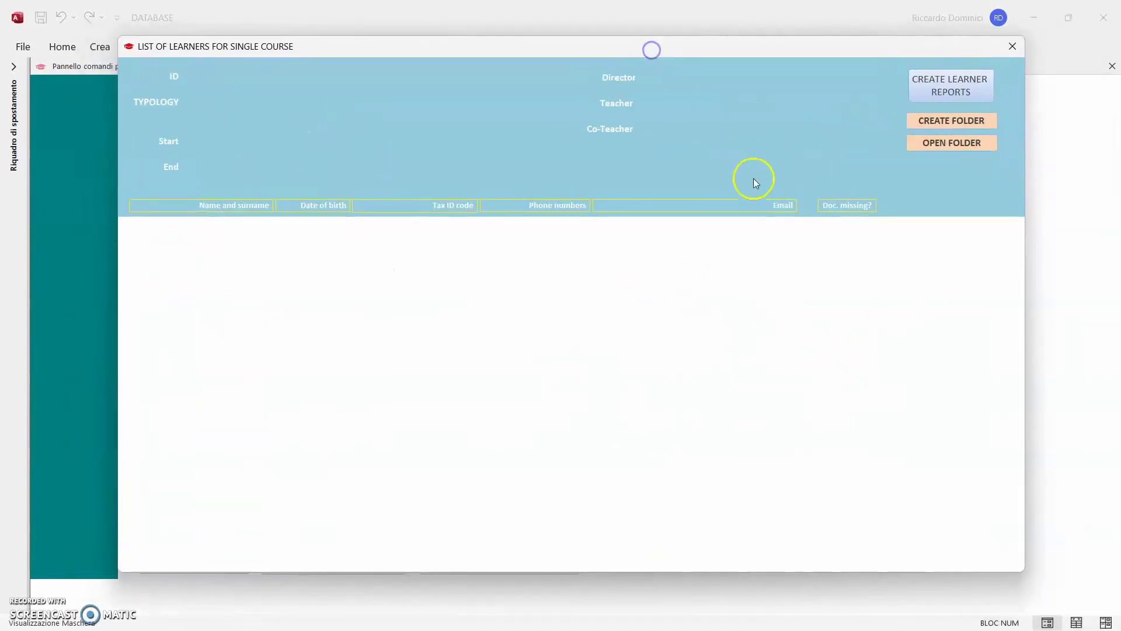
left_click(1012, 47)
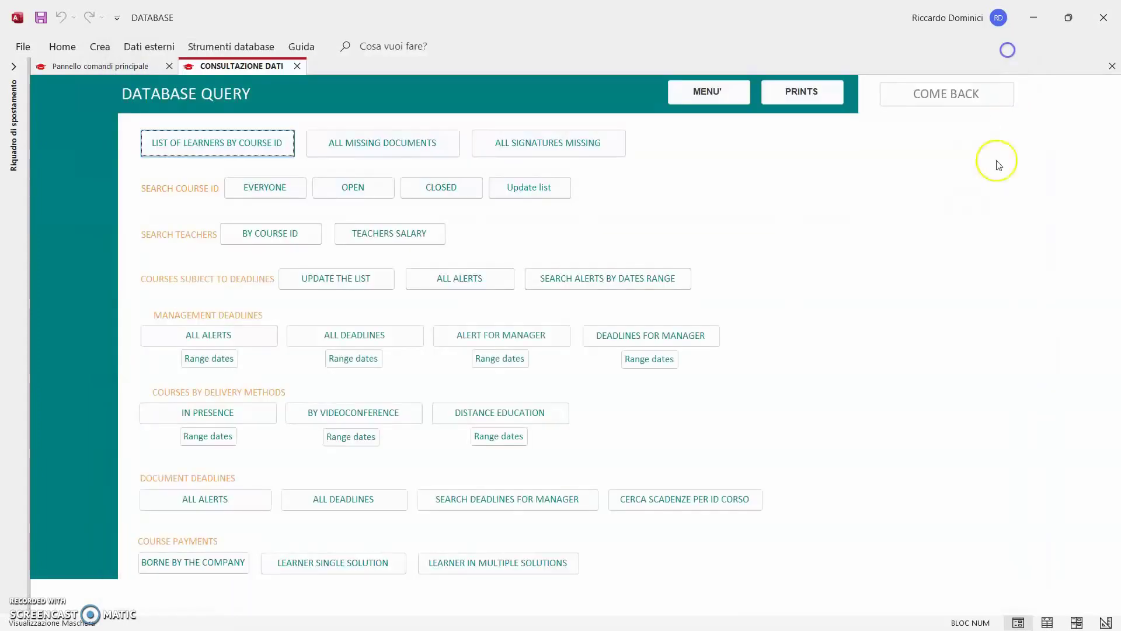
left_click(450, 202)
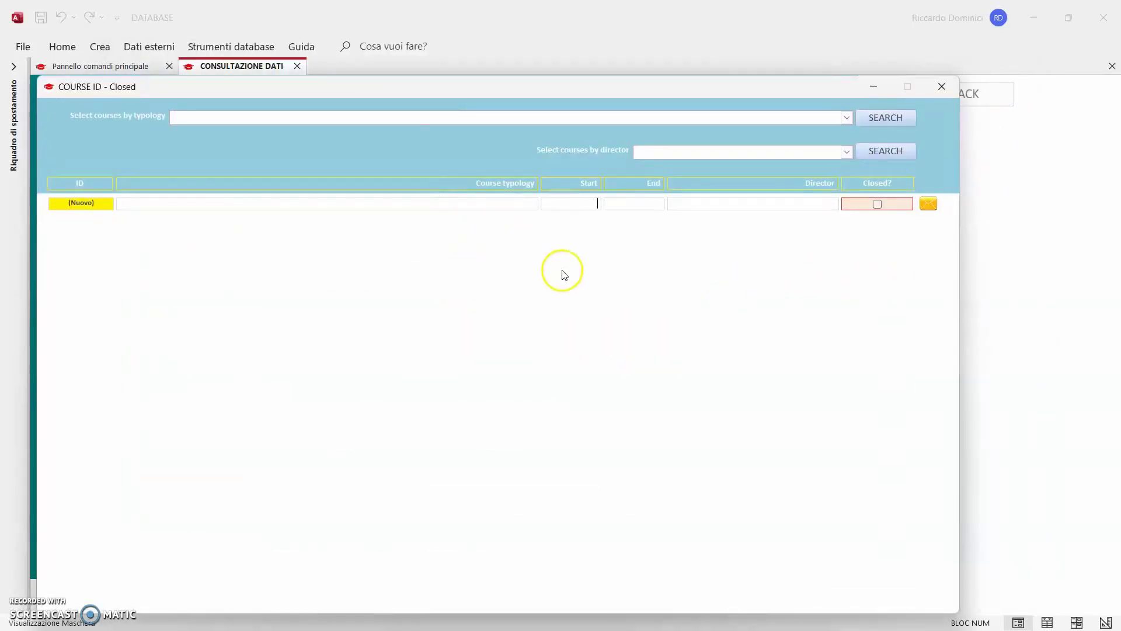
left_click(944, 94)
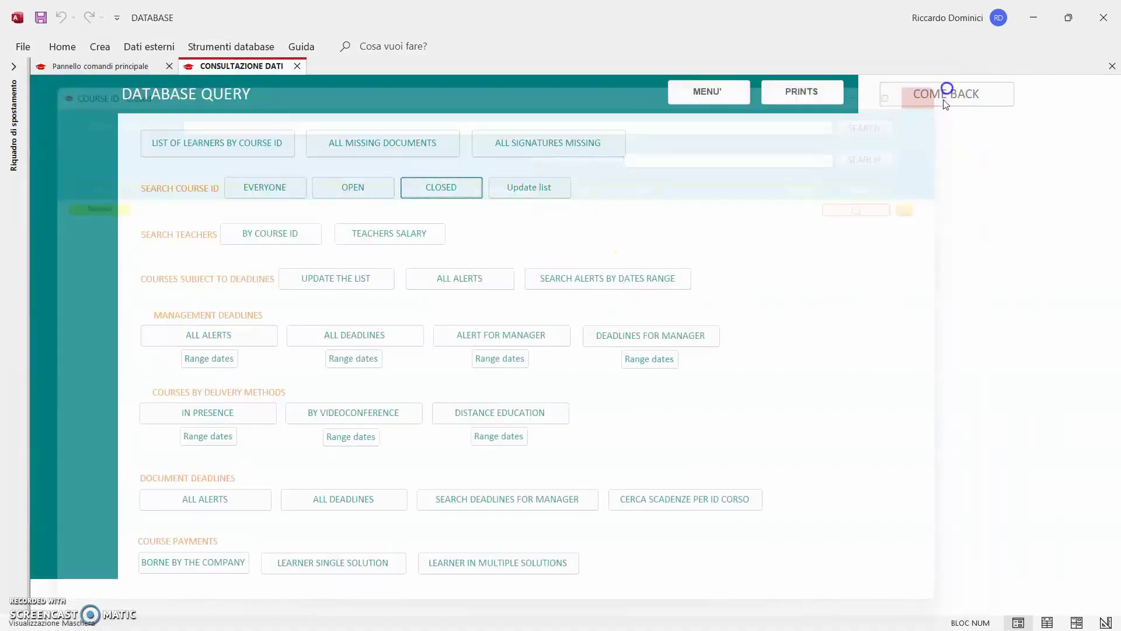
View the teachers' salary search and the list of all management deadlines, closing each, and return to the main panel.
left_click(381, 240)
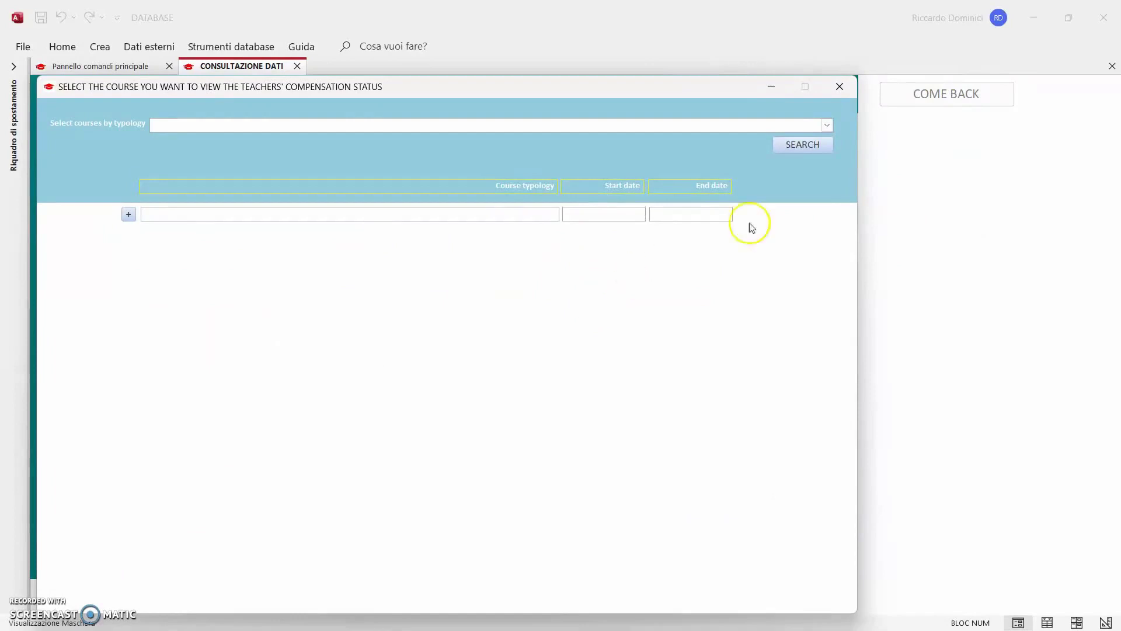
left_click(839, 90)
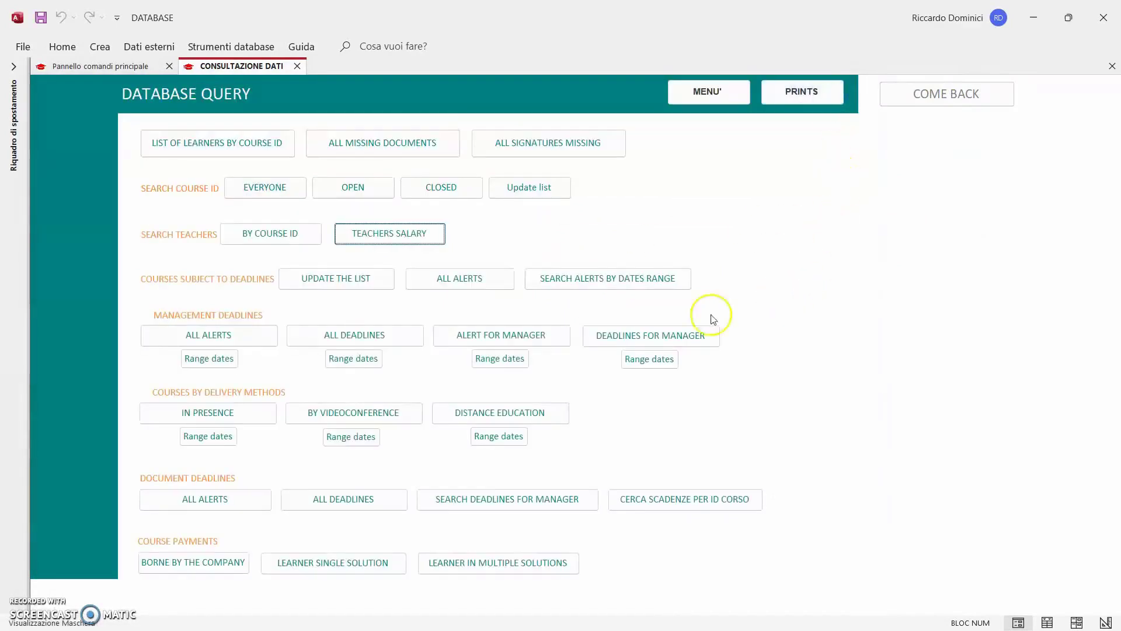
left_click(393, 338)
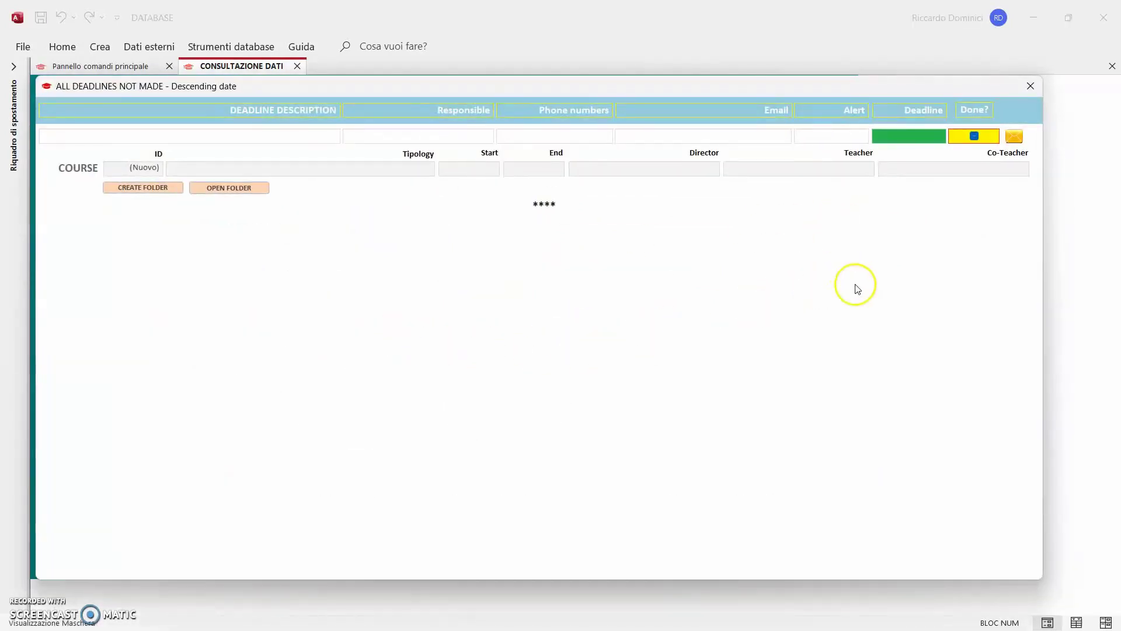
left_click(1033, 89)
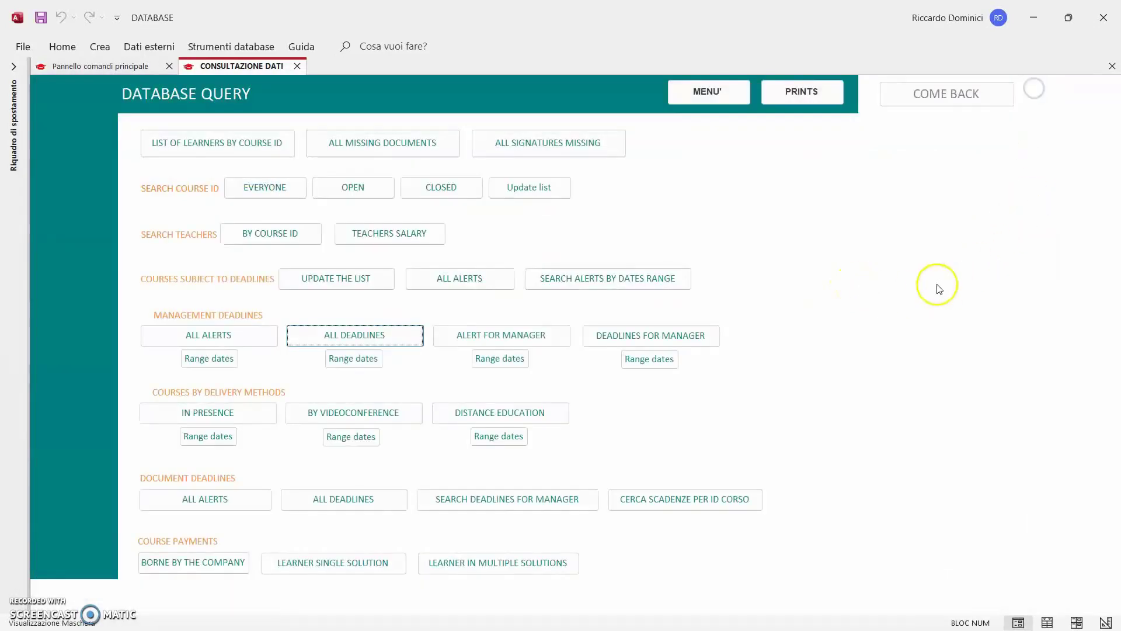
left_click(952, 96)
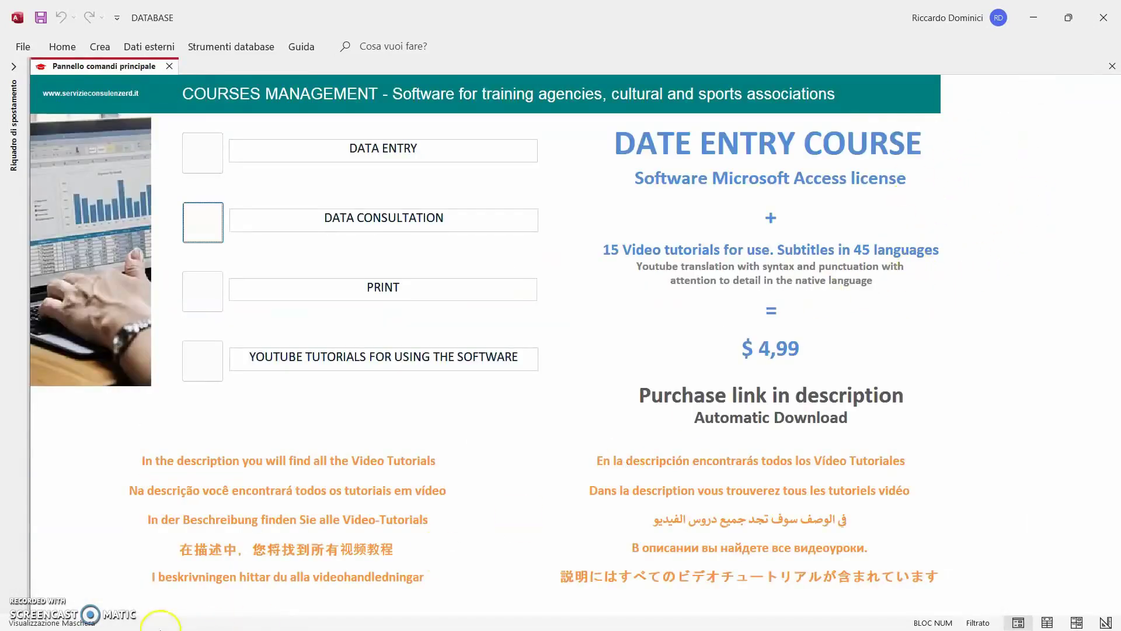